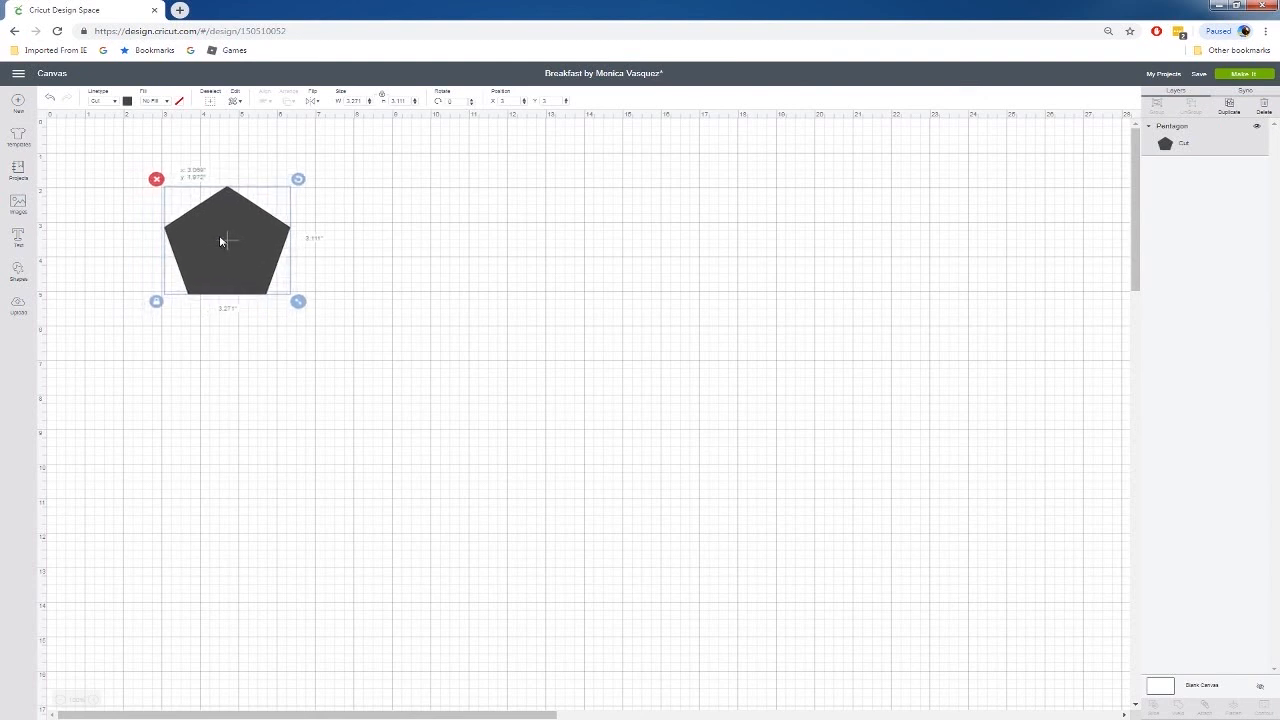
# Enlarge the pentagon to about 4.27 inches wide and place a circle about 2.74 inches across over its upper-left corner.
pyautogui.moveTo(300, 298); pyautogui.dragTo(338, 365)
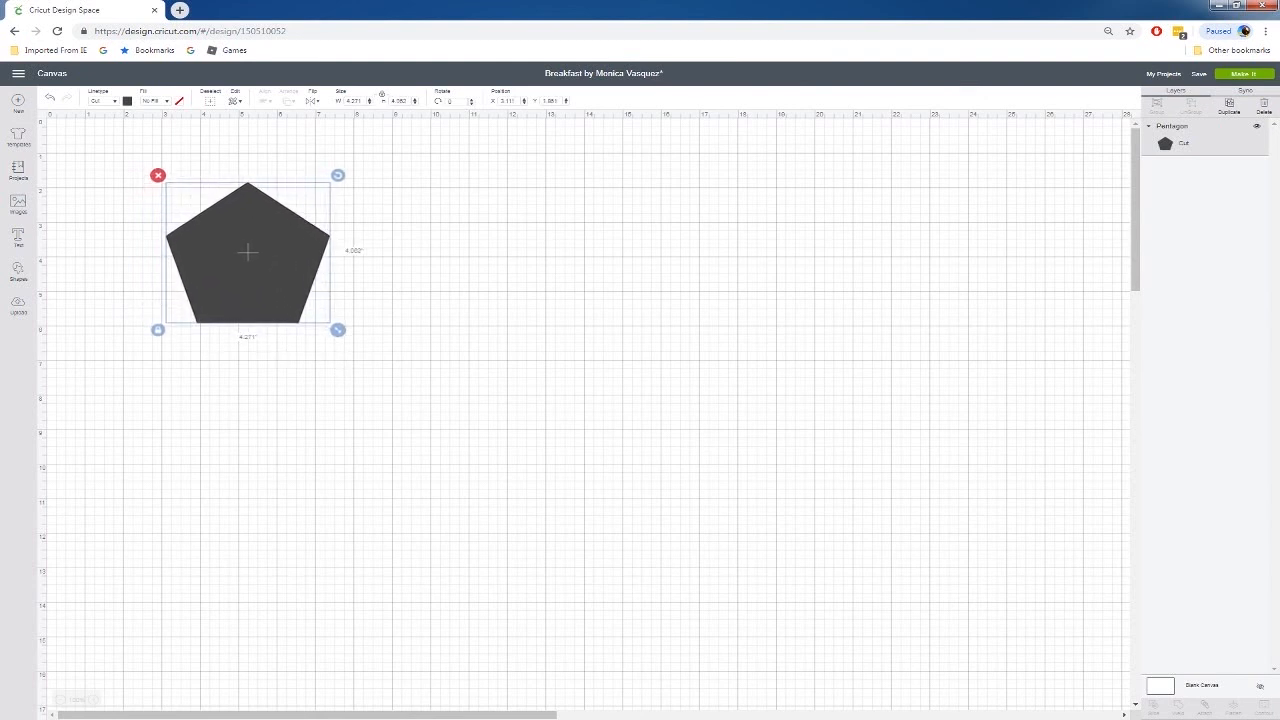
pyautogui.click(25, 270)
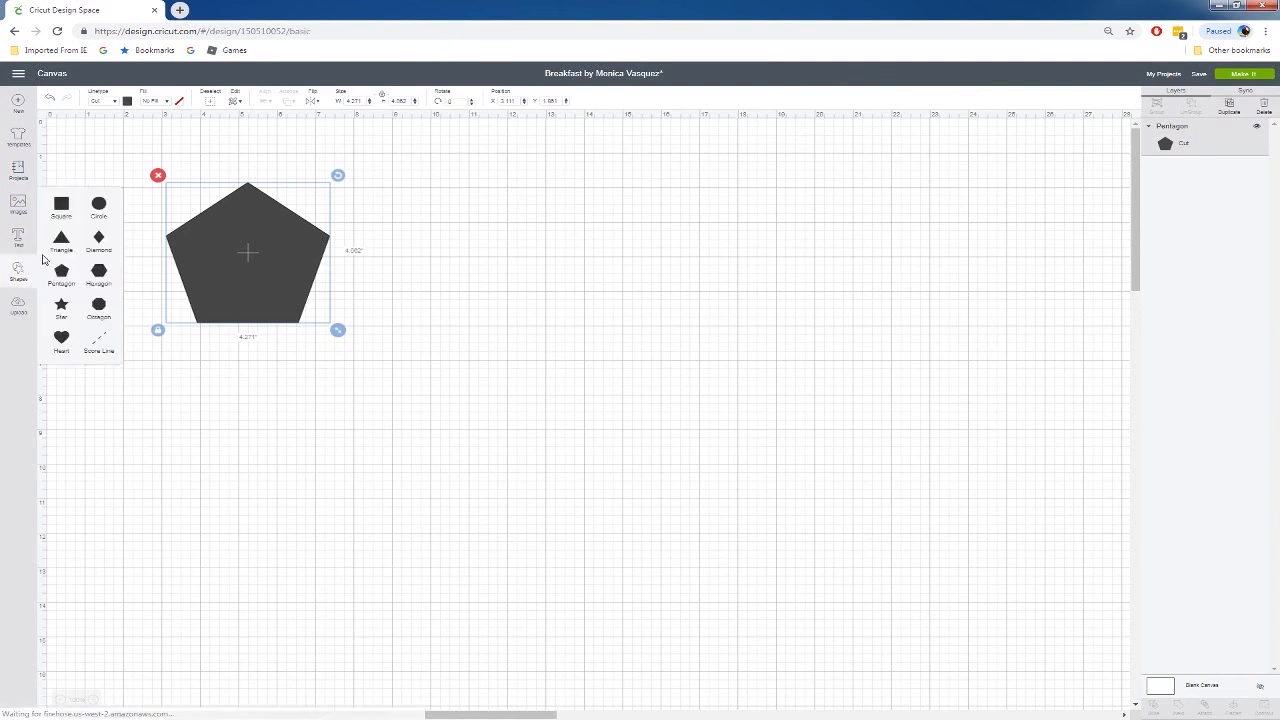
pyautogui.click(99, 204)
pyautogui.moveTo(275, 323); pyautogui.dragTo(236, 222)
pyautogui.moveTo(275, 261); pyautogui.dragTo(255, 248)
pyautogui.moveTo(216, 208); pyautogui.dragTo(269, 263)
pyautogui.moveTo(228, 221); pyautogui.dragTo(210, 214)
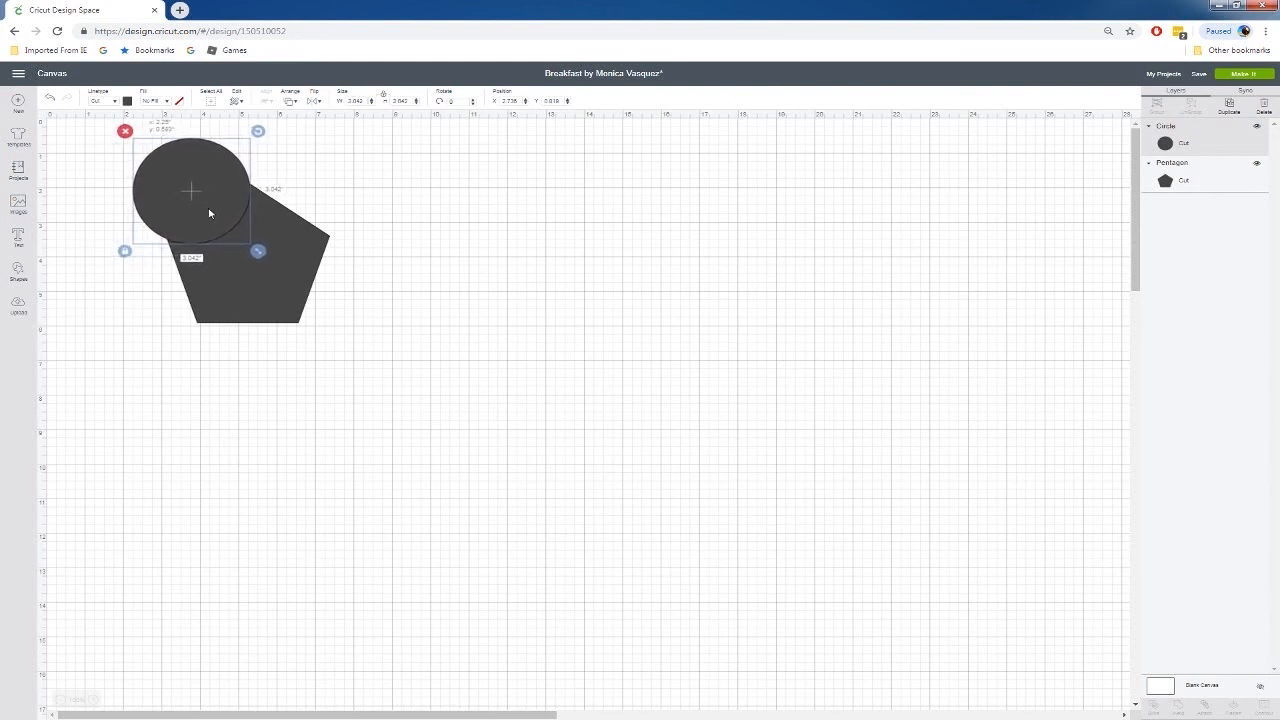
pyautogui.moveTo(256, 253); pyautogui.dragTo(246, 240)
# Duplicate the circle and place the second one over the pentagon's upper-right corner.
pyautogui.moveTo(189, 186); pyautogui.dragTo(296, 194)
pyautogui.hotkey('ctrl', 'd')
# Try to align the two circles by centering them horizontally.
pyautogui.keyDown('shift'); pyautogui.click(195, 173); pyautogui.keyUp('shift')
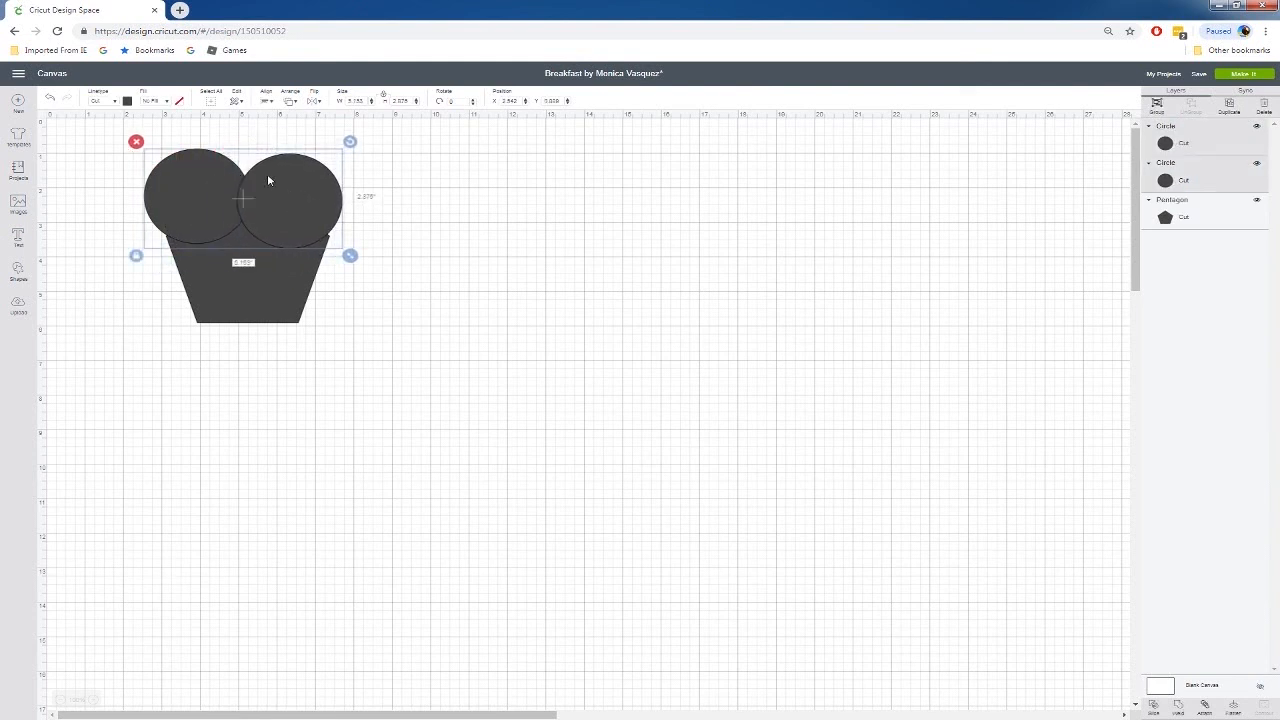
pyautogui.click(291, 102)
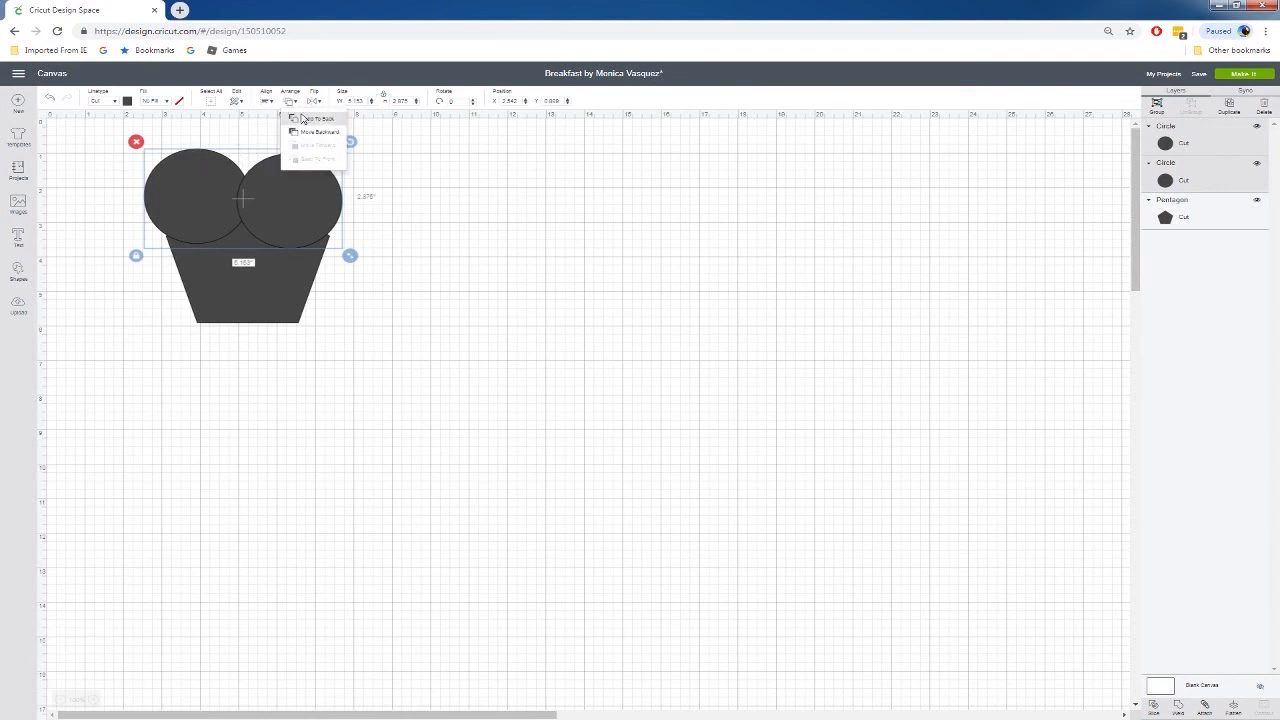
pyautogui.click(267, 100)
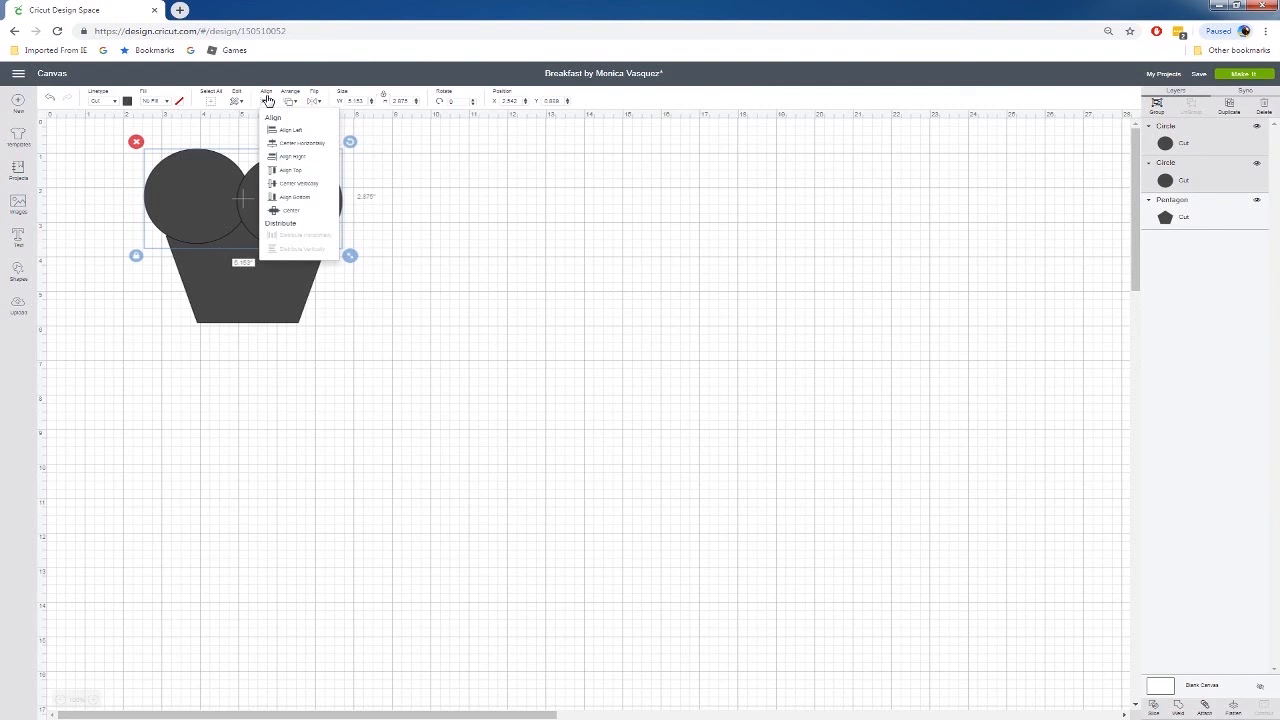
pyautogui.click(292, 145)
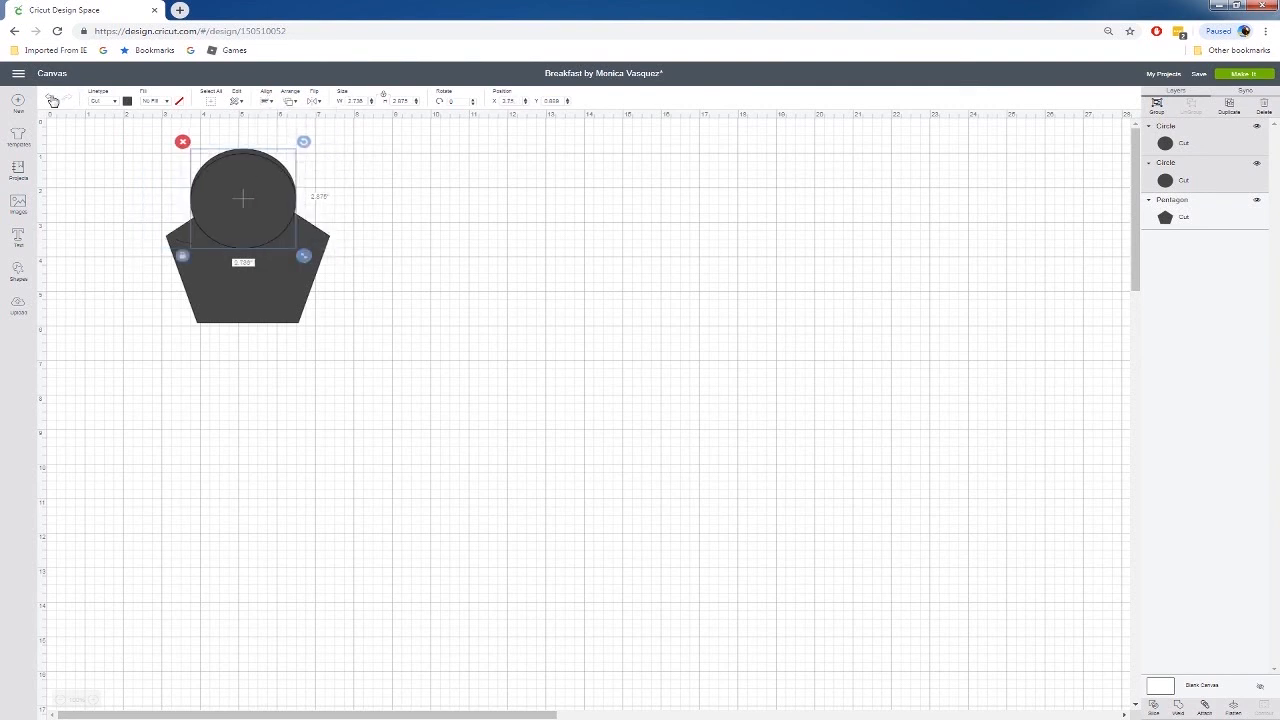
pyautogui.click(51, 98)
# Center the two circles vertically with each other and shift the pair so it sits evenly over the pentagon.
pyautogui.click(213, 171)
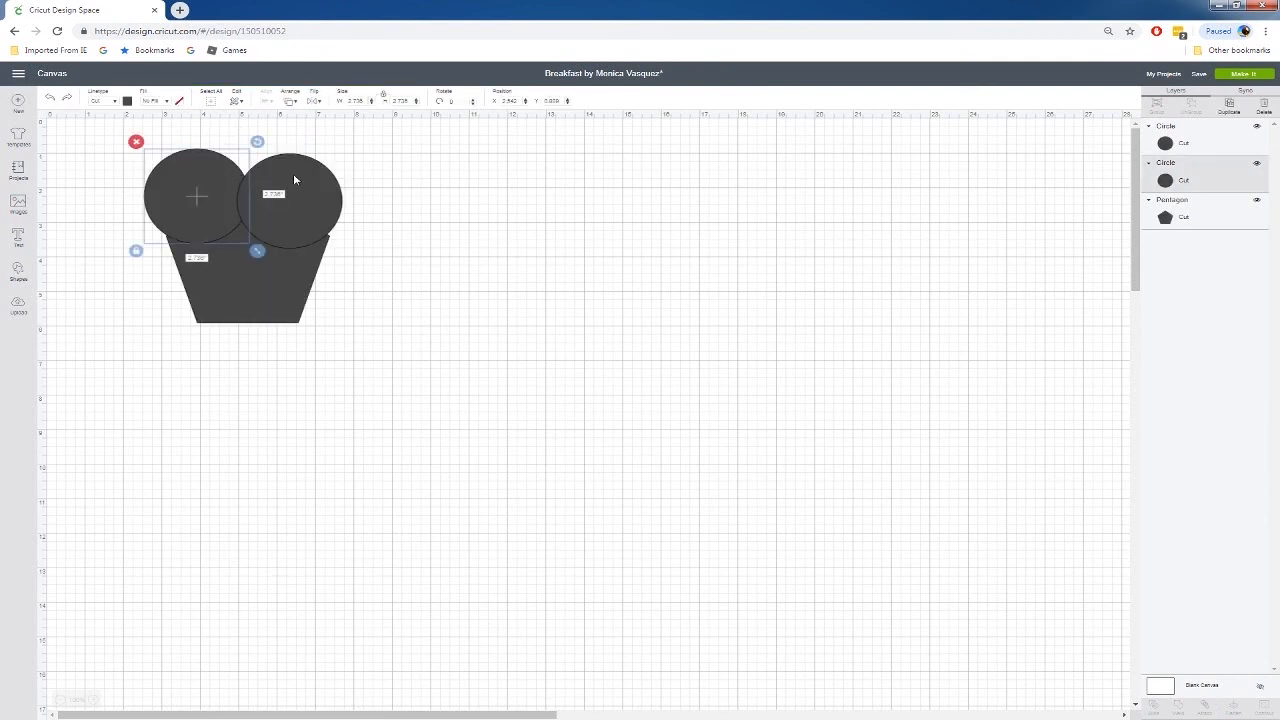
pyautogui.keyDown('shift'); pyautogui.click(293, 175); pyautogui.keyUp('shift')
pyautogui.click(266, 101)
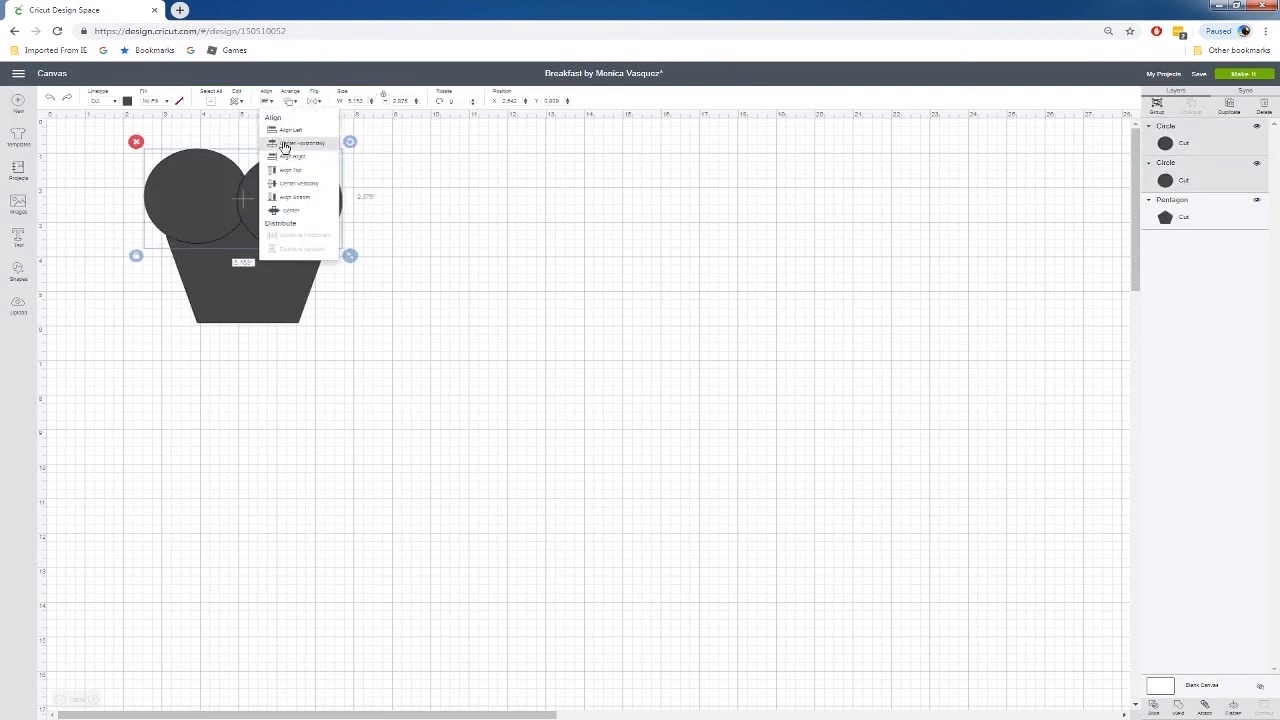
pyautogui.click(282, 186)
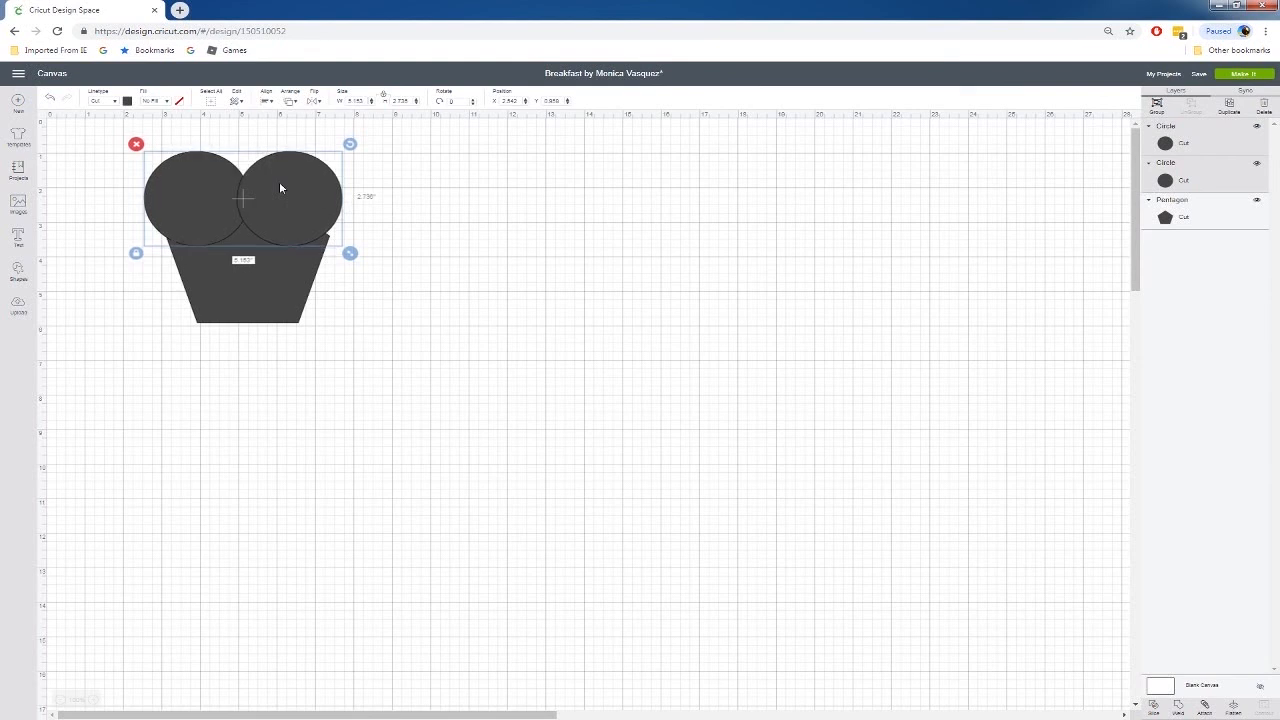
pyautogui.moveTo(289, 203); pyautogui.dragTo(295, 200)
# Weld the two circles and the pentagon into a single bread-slice shape.
pyautogui.moveTo(110, 139); pyautogui.dragTo(447, 433)
pyautogui.rightClick(283, 308)
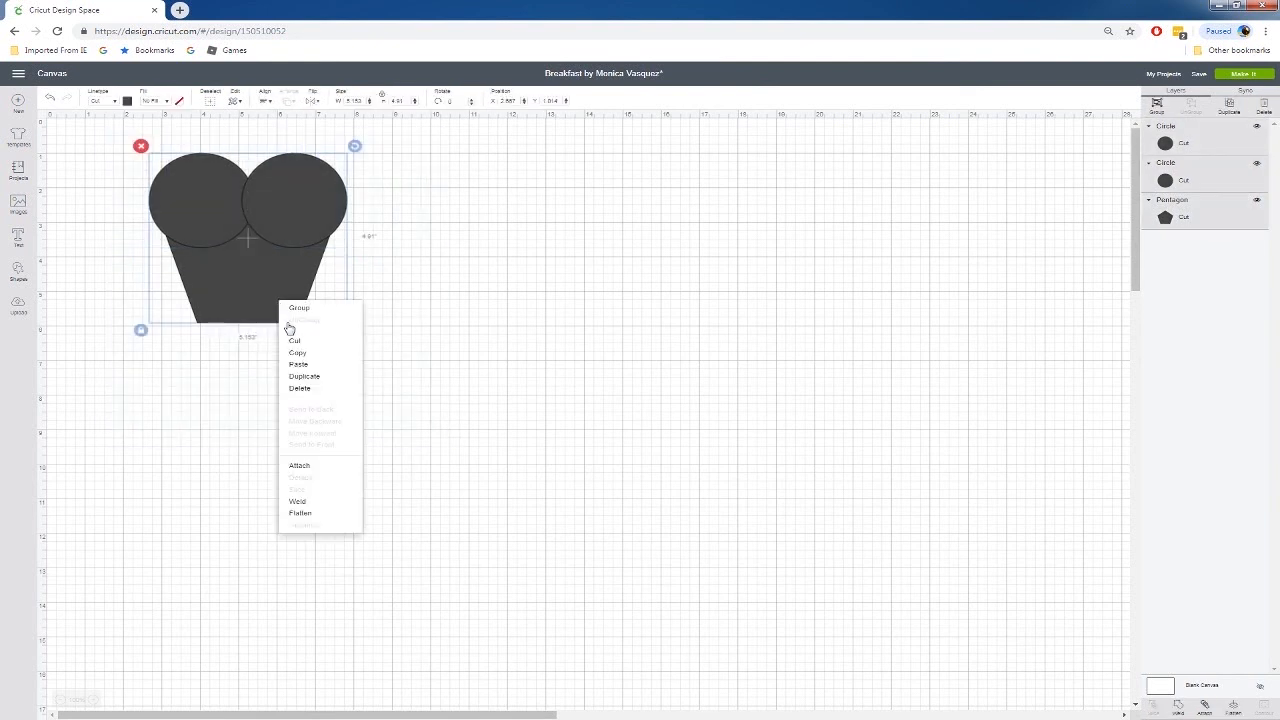
pyautogui.click(318, 501)
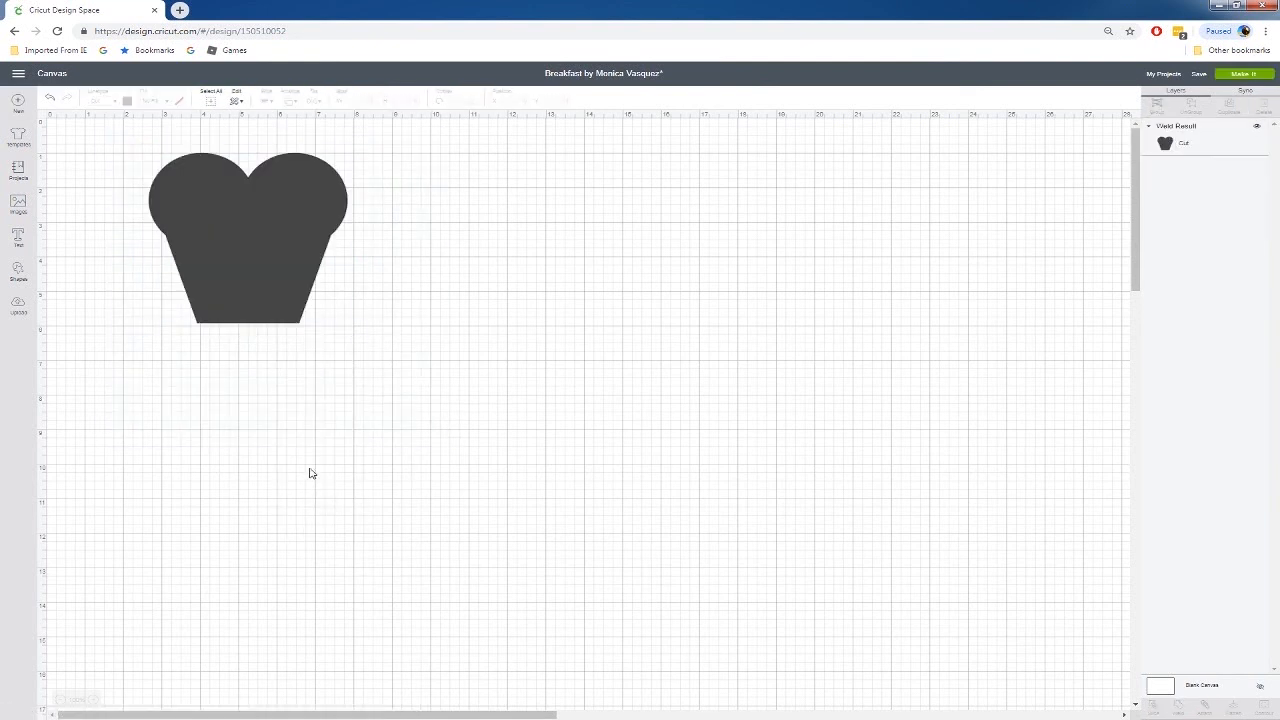
# Copy the welded bread shape and offset the pasted copy slightly below the original.
pyautogui.click(280, 289)
pyautogui.hotkey('ctrl', 'c')
pyautogui.hotkey('ctrl', 'v')
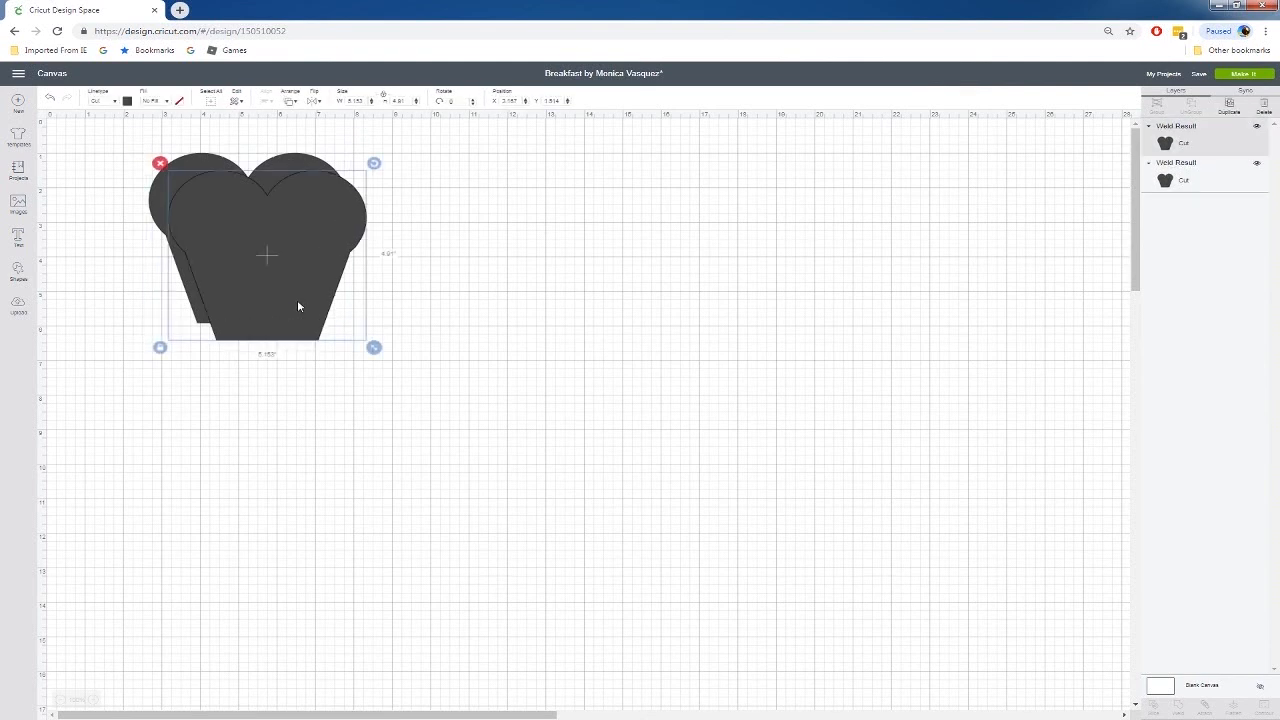
pyautogui.moveTo(283, 286); pyautogui.dragTo(277, 320)
# Color the original bread shape at the back brown and the front copy white.
pyautogui.click(283, 172)
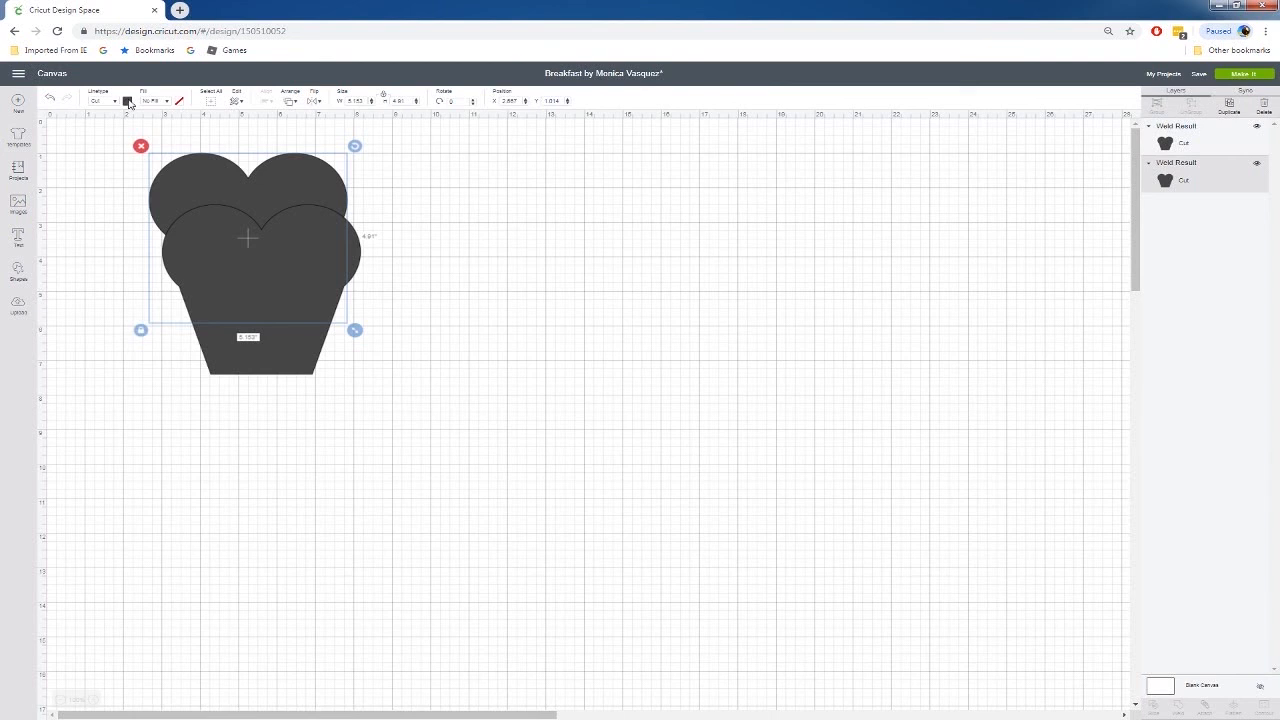
pyautogui.click(128, 102)
pyautogui.click(219, 189)
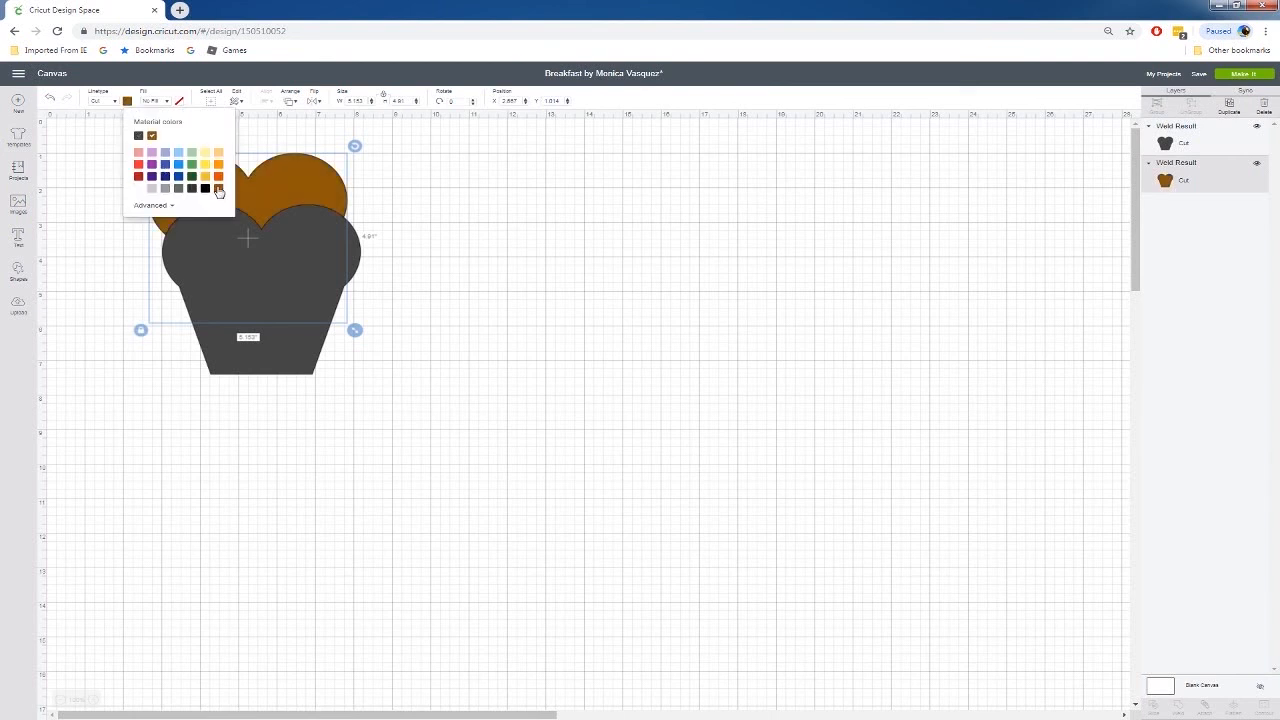
pyautogui.click(274, 312)
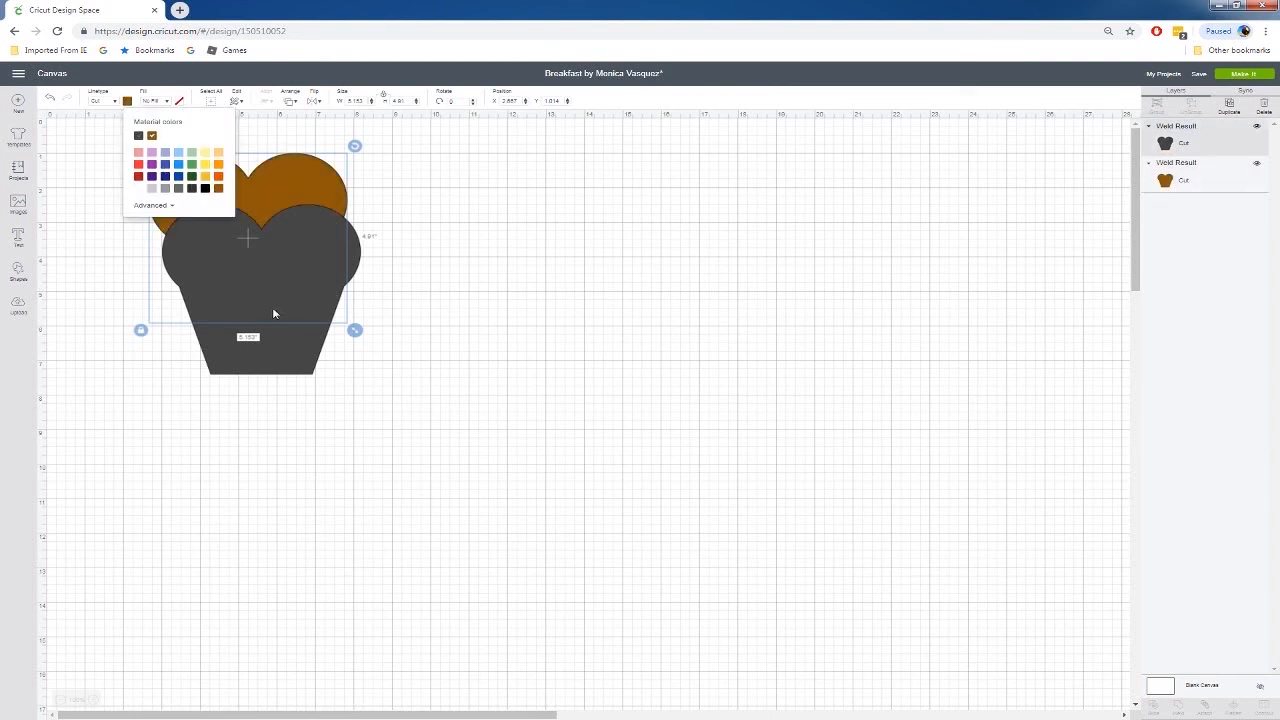
pyautogui.click(128, 102)
pyautogui.click(140, 190)
# Shrink the white bread copy to about 4.4 inches wide and center it inside the brown shape as a crust border.
pyautogui.moveTo(237, 277); pyautogui.dragTo(250, 254)
pyautogui.moveTo(368, 349); pyautogui.dragTo(339, 325)
pyautogui.moveTo(257, 251); pyautogui.dragTo(258, 248)
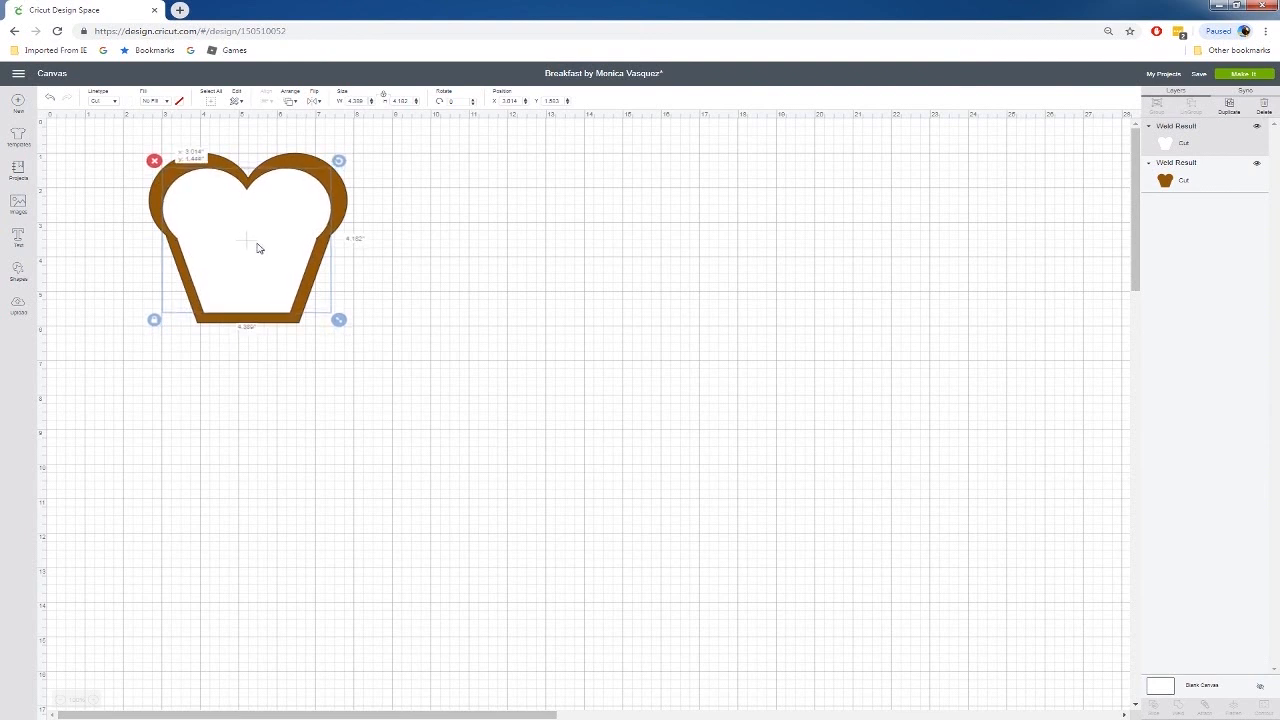
pyautogui.click(414, 283)
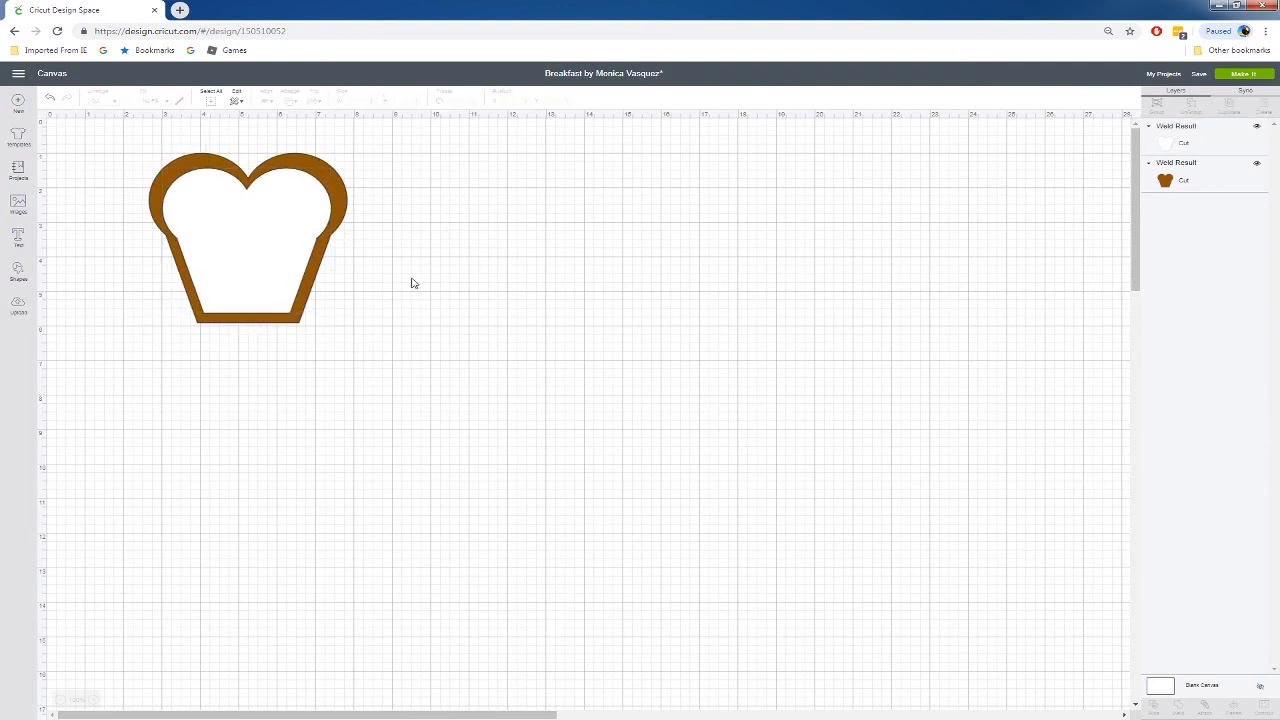
# Add a square, rotate it about 31 degrees, and shrink it onto the upper-right part of the bread as butter.
pyautogui.click(17, 273)
pyautogui.click(61, 203)
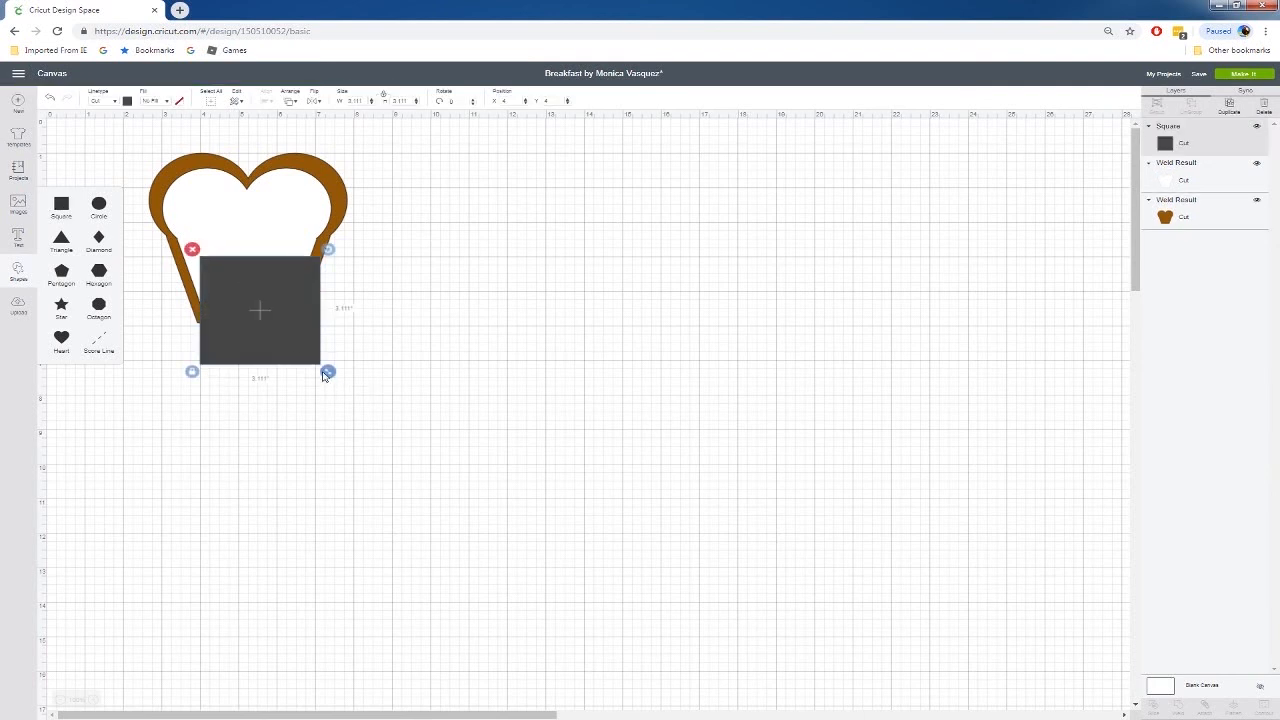
pyautogui.click(338, 252)
pyautogui.click(297, 333)
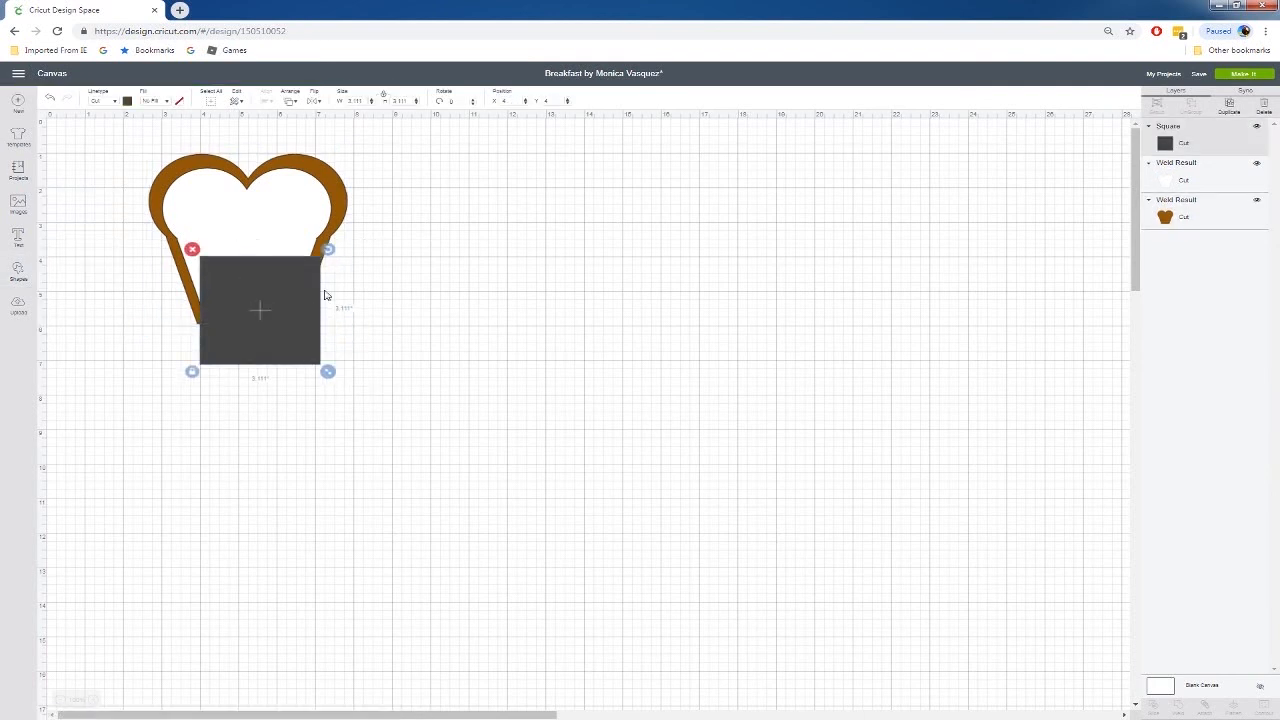
pyautogui.moveTo(328, 250); pyautogui.dragTo(358, 332)
pyautogui.moveTo(350, 391); pyautogui.dragTo(283, 229)
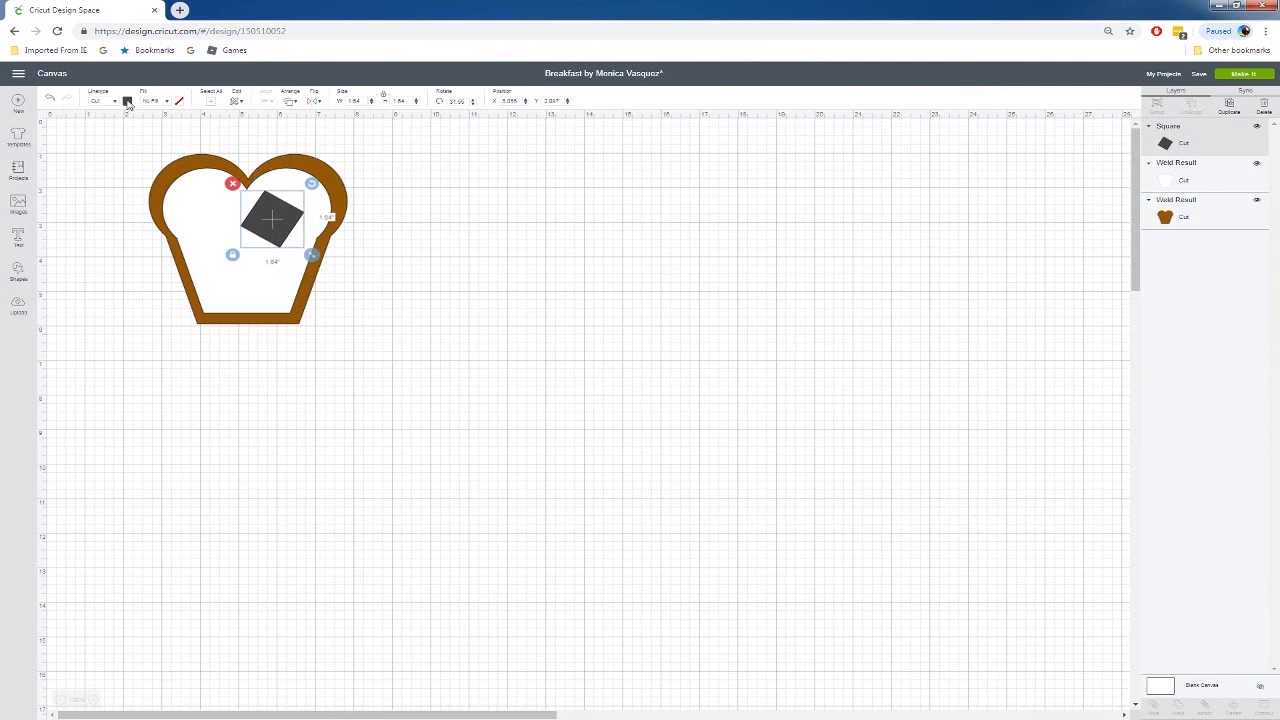
# Color the butter square light yellow and enlarge it slightly on the bread.
pyautogui.click(127, 102)
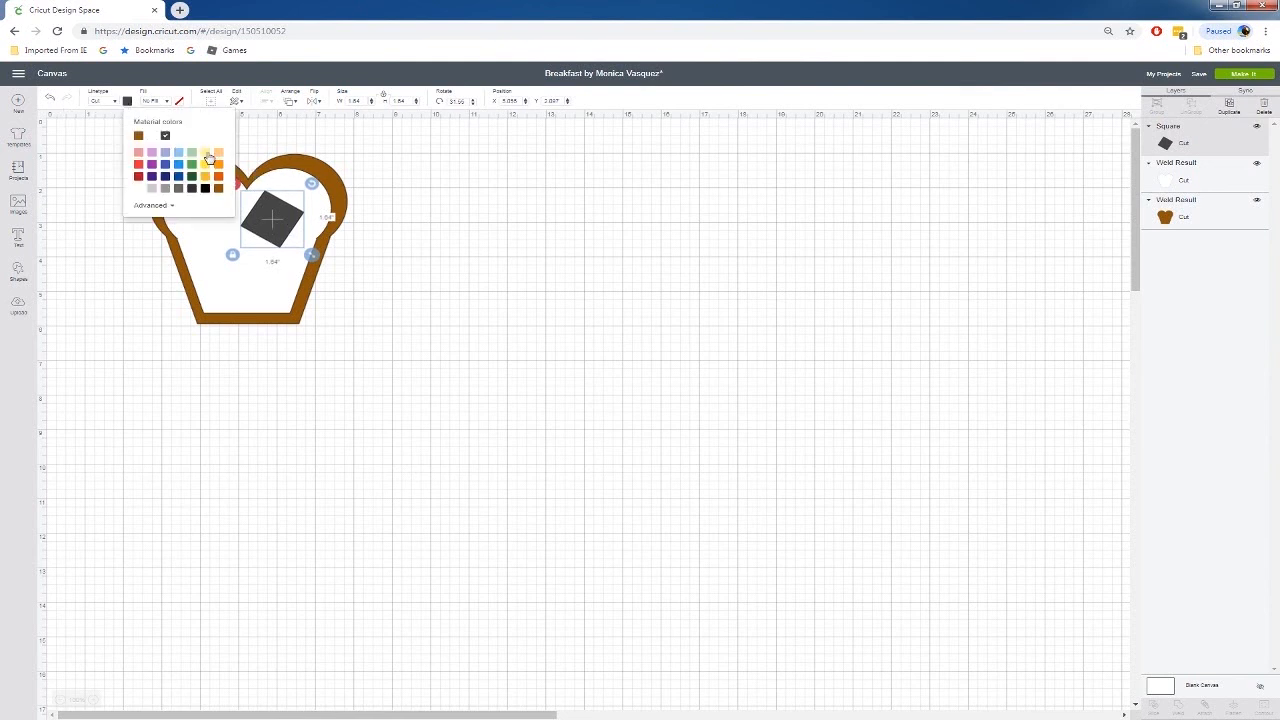
pyautogui.click(206, 154)
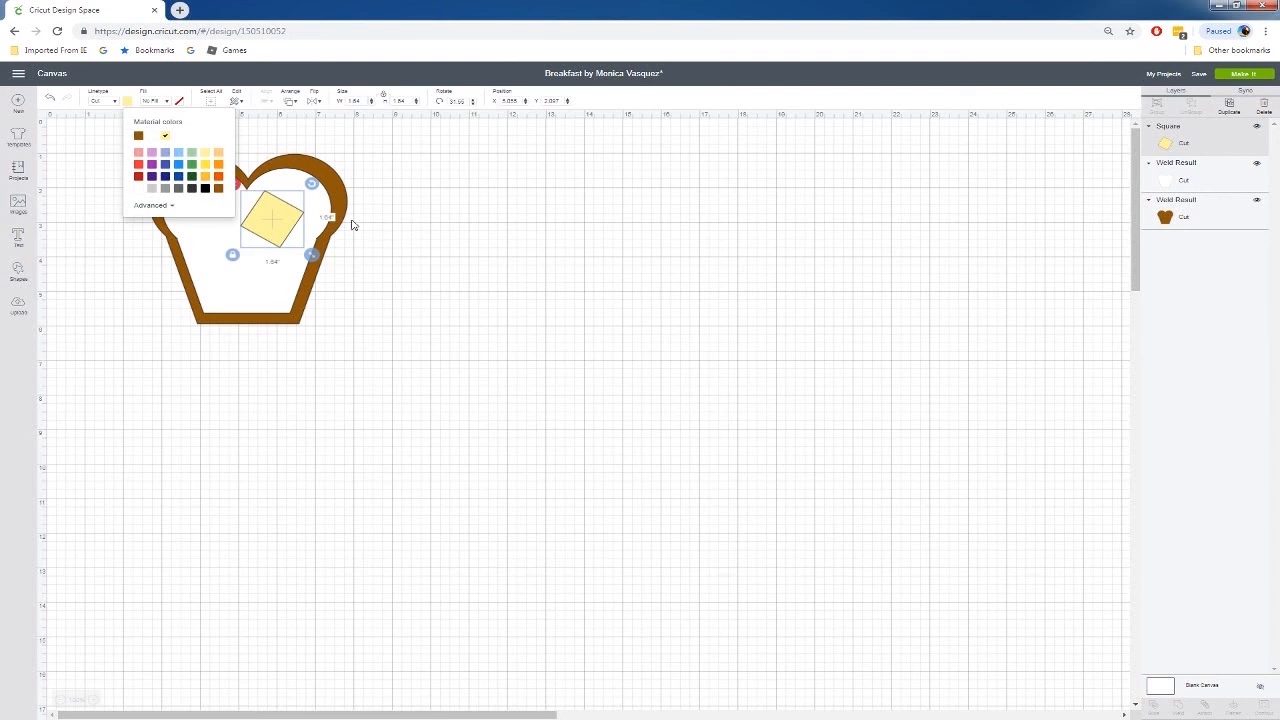
pyautogui.moveTo(314, 257); pyautogui.dragTo(274, 228)
pyautogui.click(490, 212)
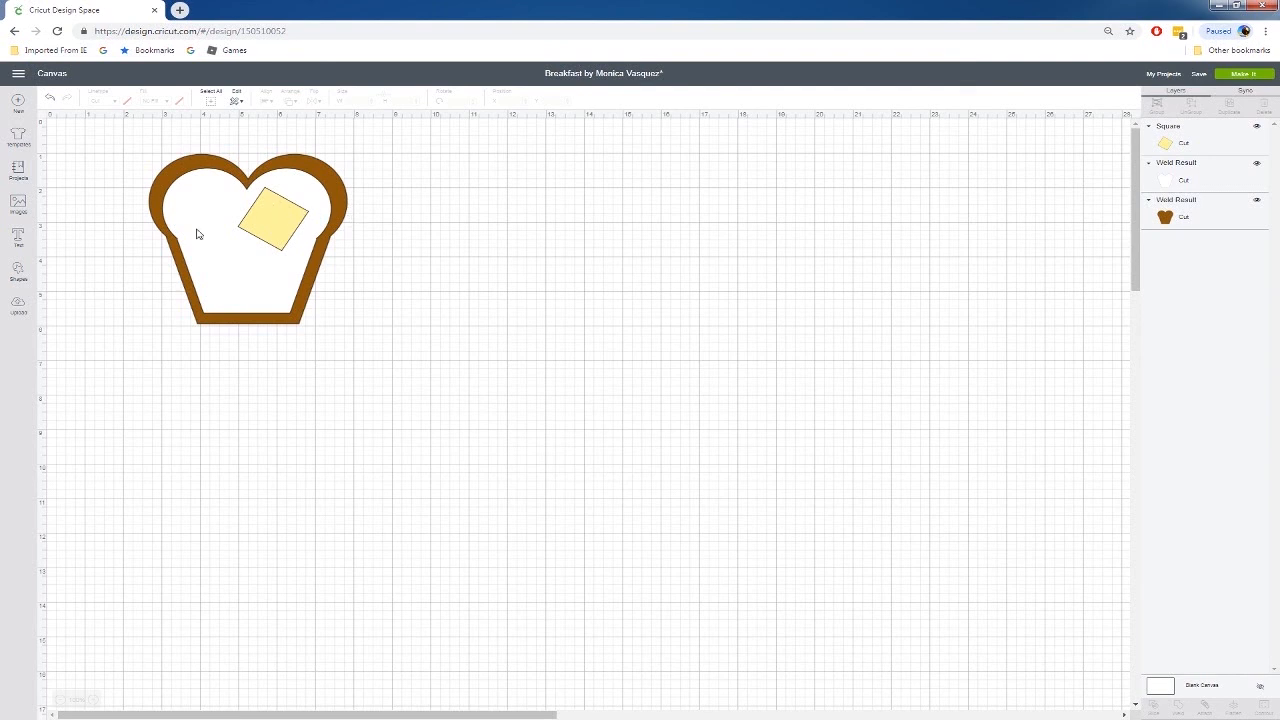
# Add a circle beside the bread, paste six copies, and arrange six circles in an overlapping cluster with one left apart.
pyautogui.click(15, 272)
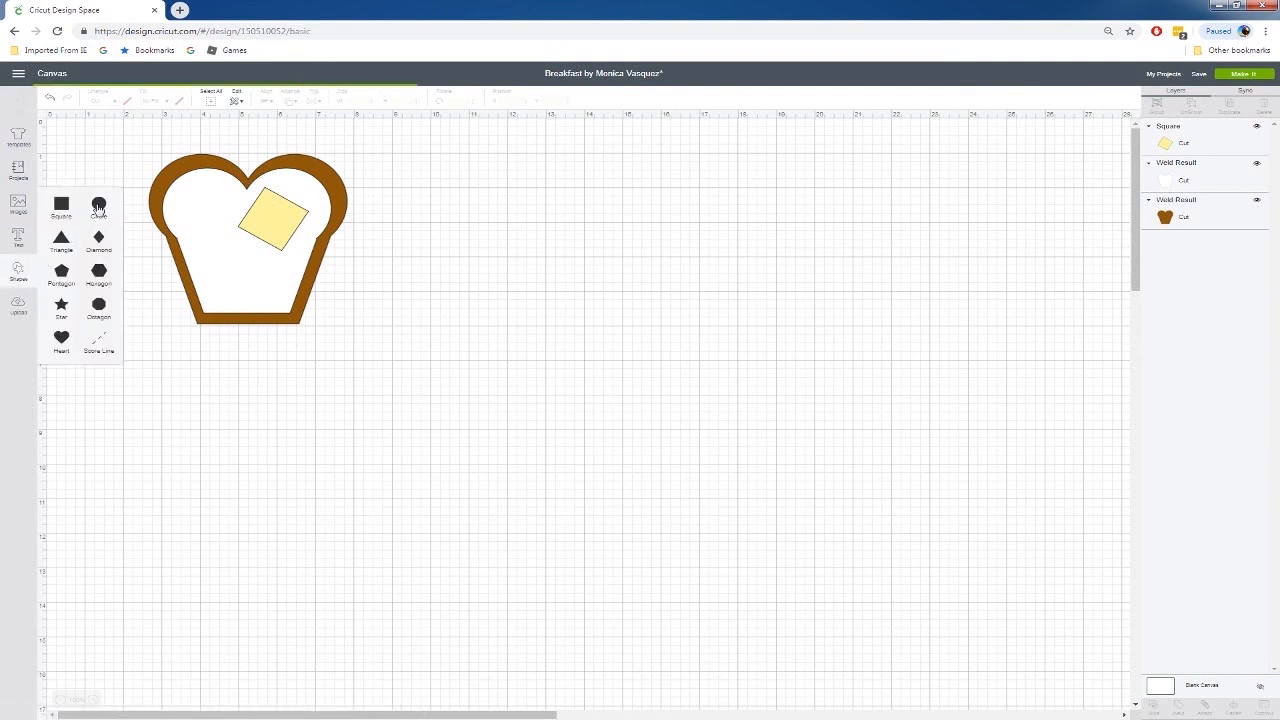
pyautogui.click(98, 208)
pyautogui.moveTo(219, 222); pyautogui.dragTo(558, 280)
pyautogui.hotkey('ctrl', 'c')
pyautogui.hotkey('ctrl', 'v')
pyautogui.hotkey('ctrl', 'v')
pyautogui.hotkey('ctrl', 'v')
pyautogui.hotkey('ctrl', 'v')
pyautogui.hotkey('ctrl', 'v')
pyautogui.hotkey('ctrl', 'v')
pyautogui.moveTo(462, 312); pyautogui.dragTo(592, 289)
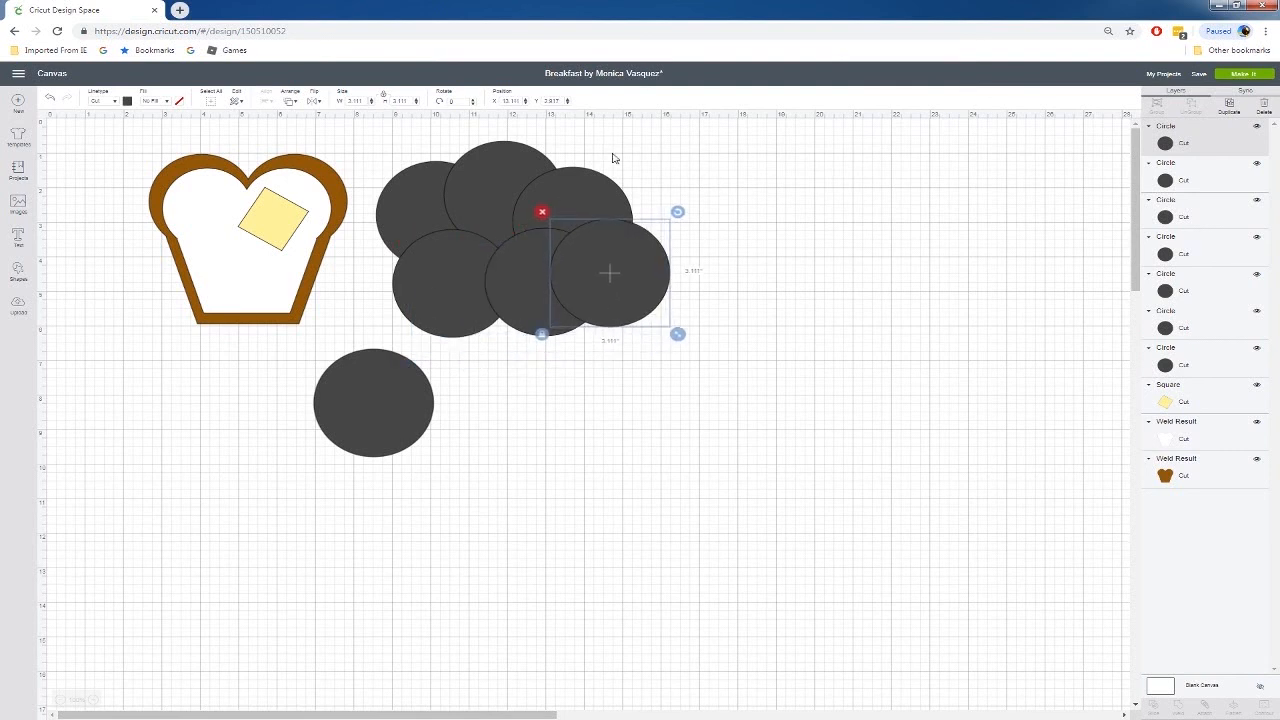
# Weld the six overlapping circles into one cloud-like shape, leaving out the separate circle.
pyautogui.moveTo(374, 131); pyautogui.dragTo(714, 368)
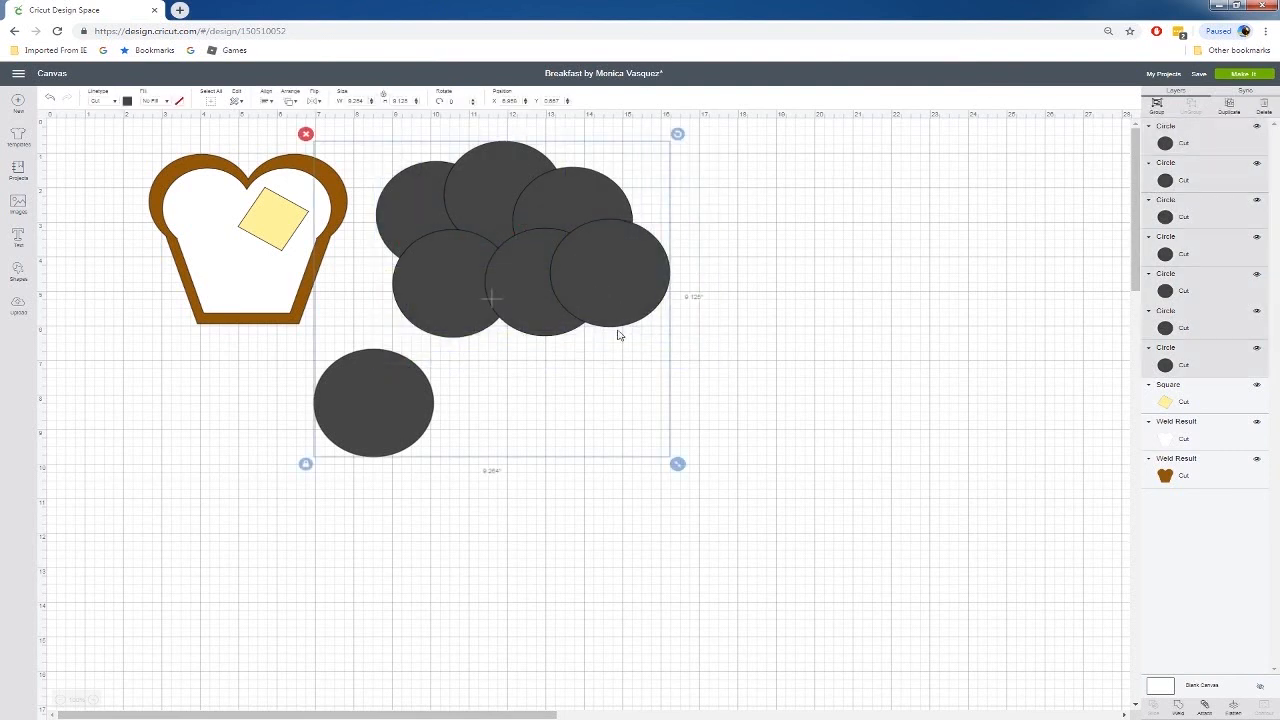
pyautogui.click(630, 394)
pyautogui.moveTo(401, 133); pyautogui.dragTo(708, 344)
pyautogui.rightClick(565, 271)
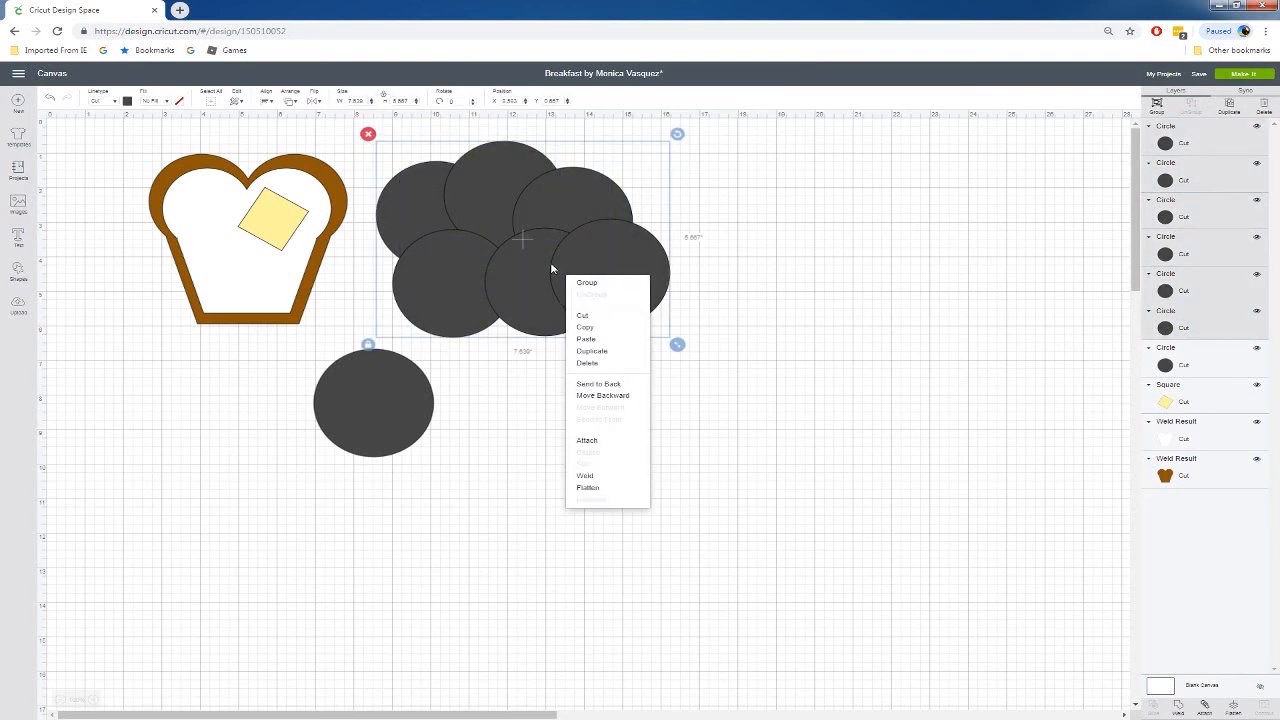
pyautogui.click(590, 475)
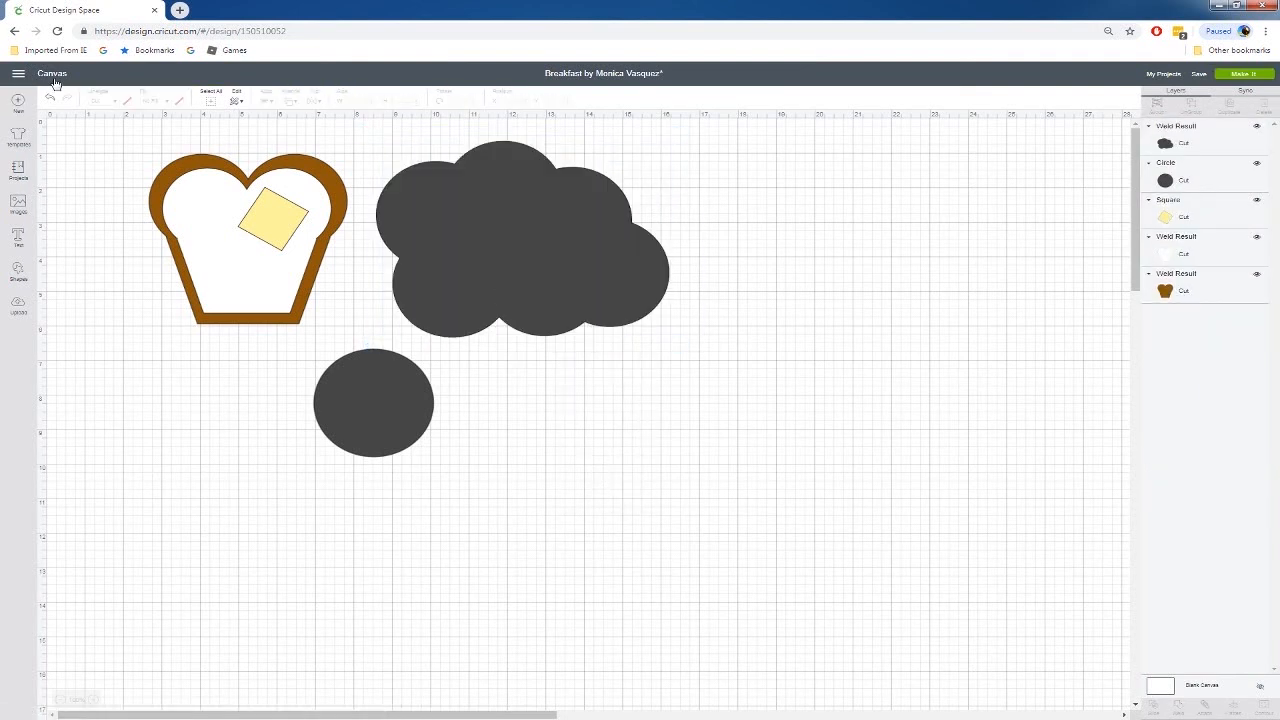
# Color the welded cloud-like shape white and move it slightly down and to the right.
pyautogui.click(376, 210)
pyautogui.click(126, 102)
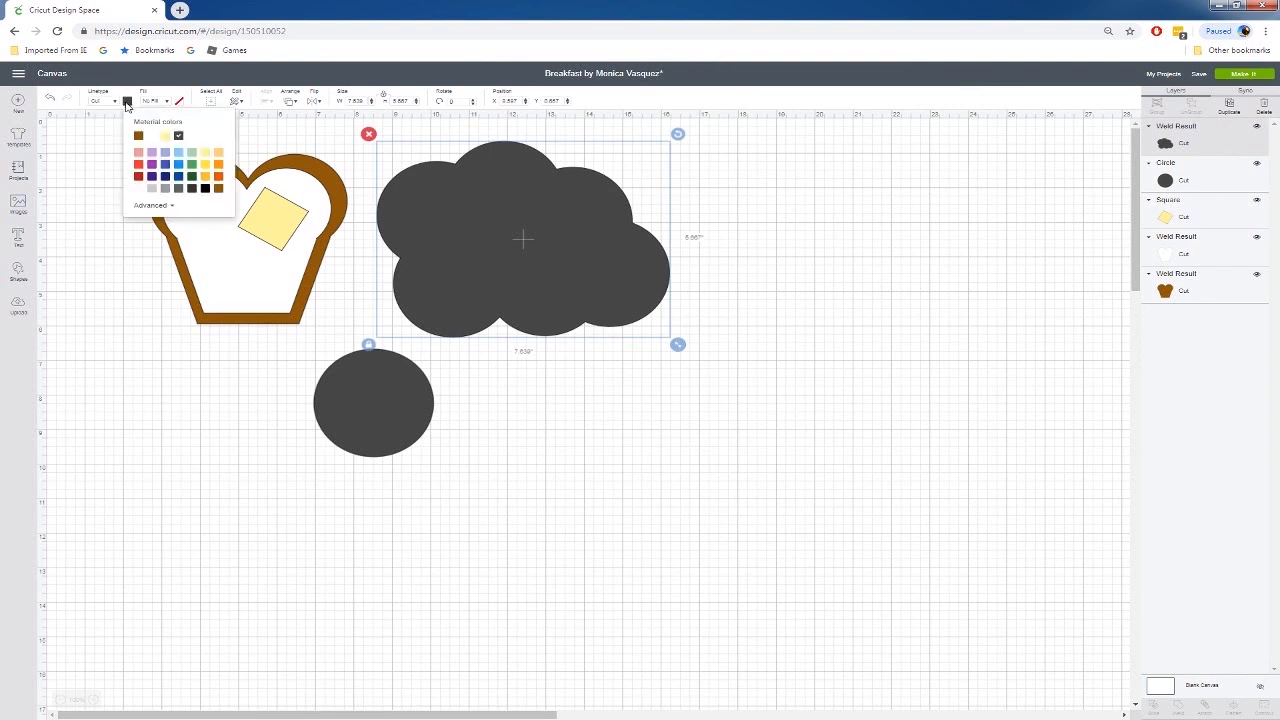
pyautogui.click(138, 189)
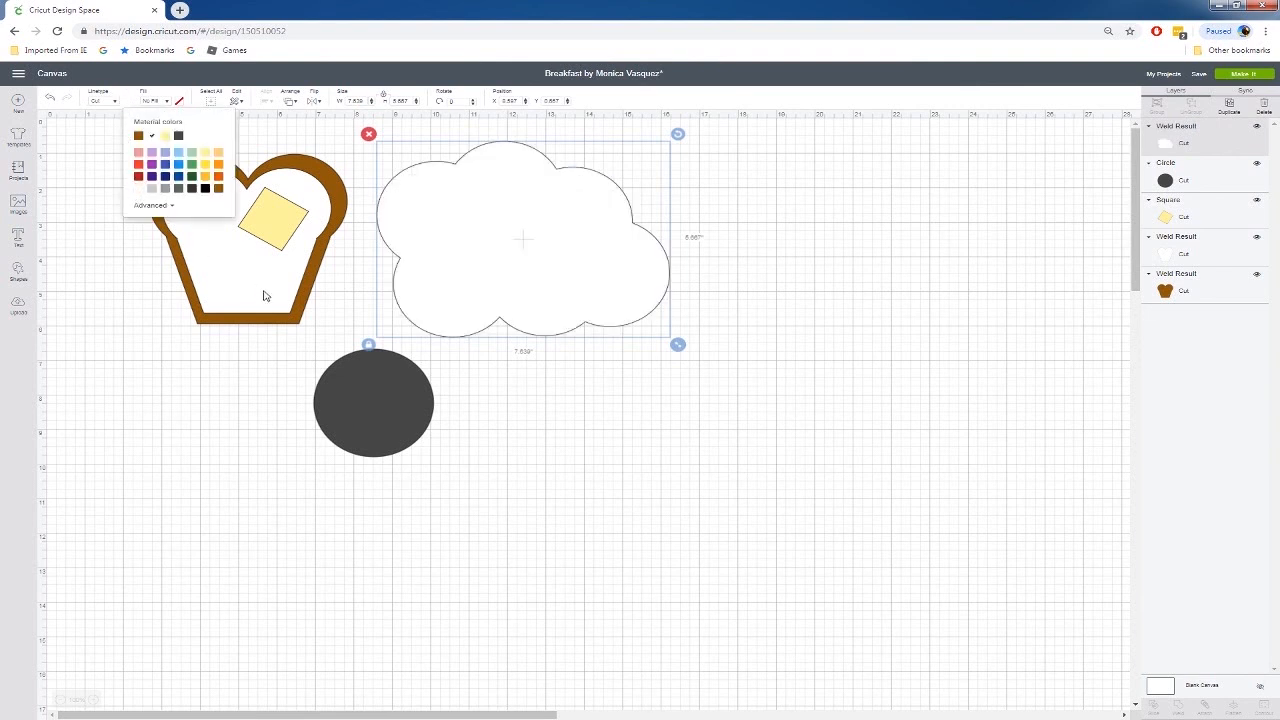
pyautogui.click(399, 380)
pyautogui.moveTo(452, 291); pyautogui.dragTo(459, 298)
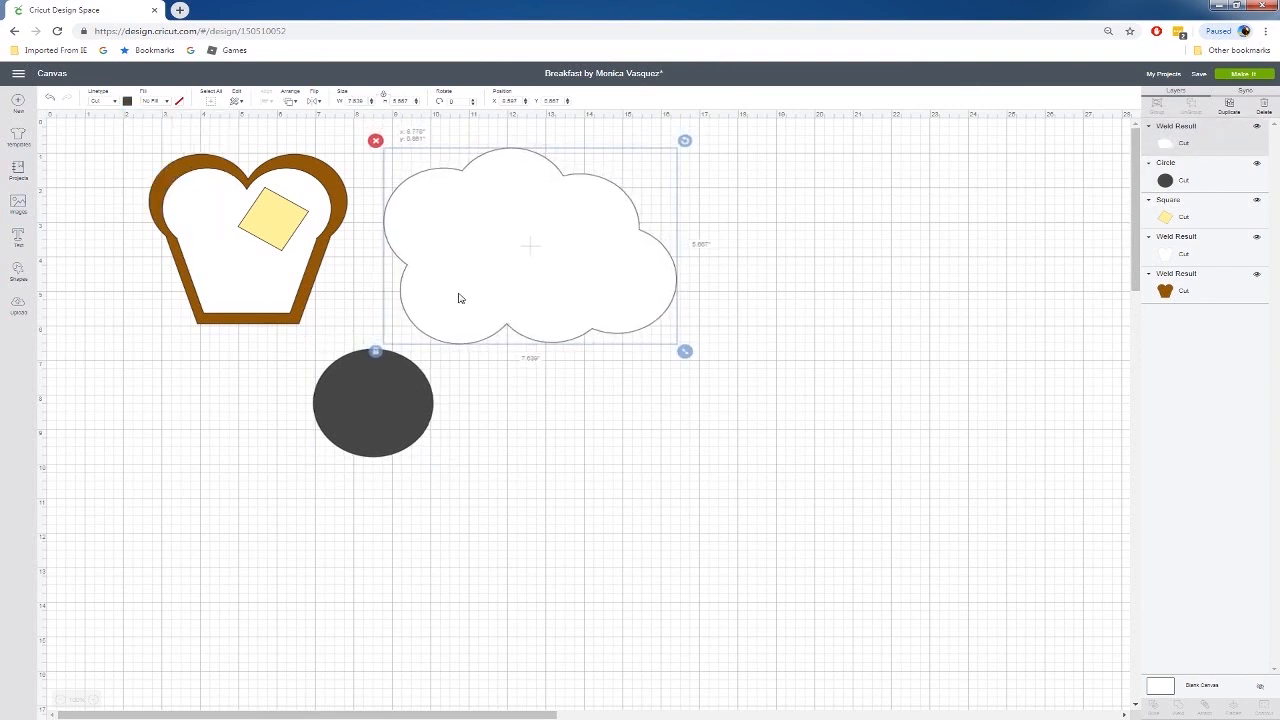
# Bring the separate dark circle to the front and place it on the white cloud-like shape as a yolk.
pyautogui.moveTo(397, 417); pyautogui.dragTo(424, 361)
pyautogui.rightClick(424, 361)
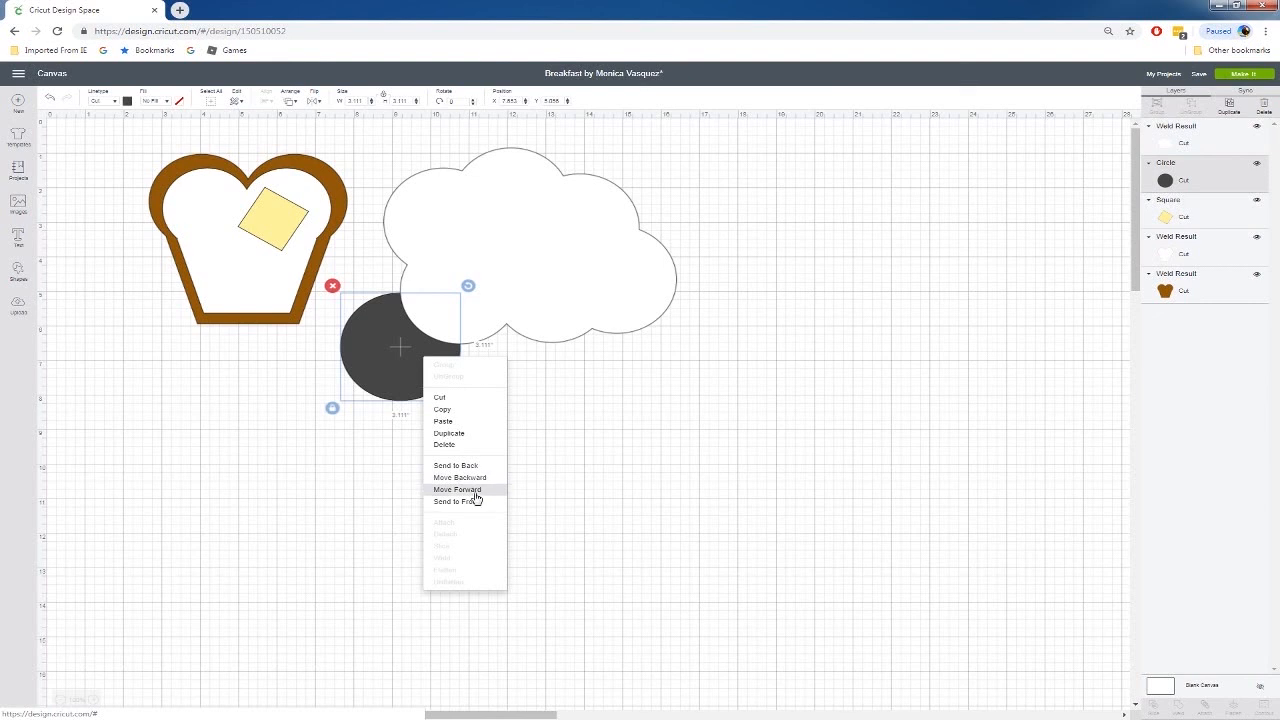
pyautogui.click(471, 502)
pyautogui.moveTo(411, 397); pyautogui.dragTo(487, 243)
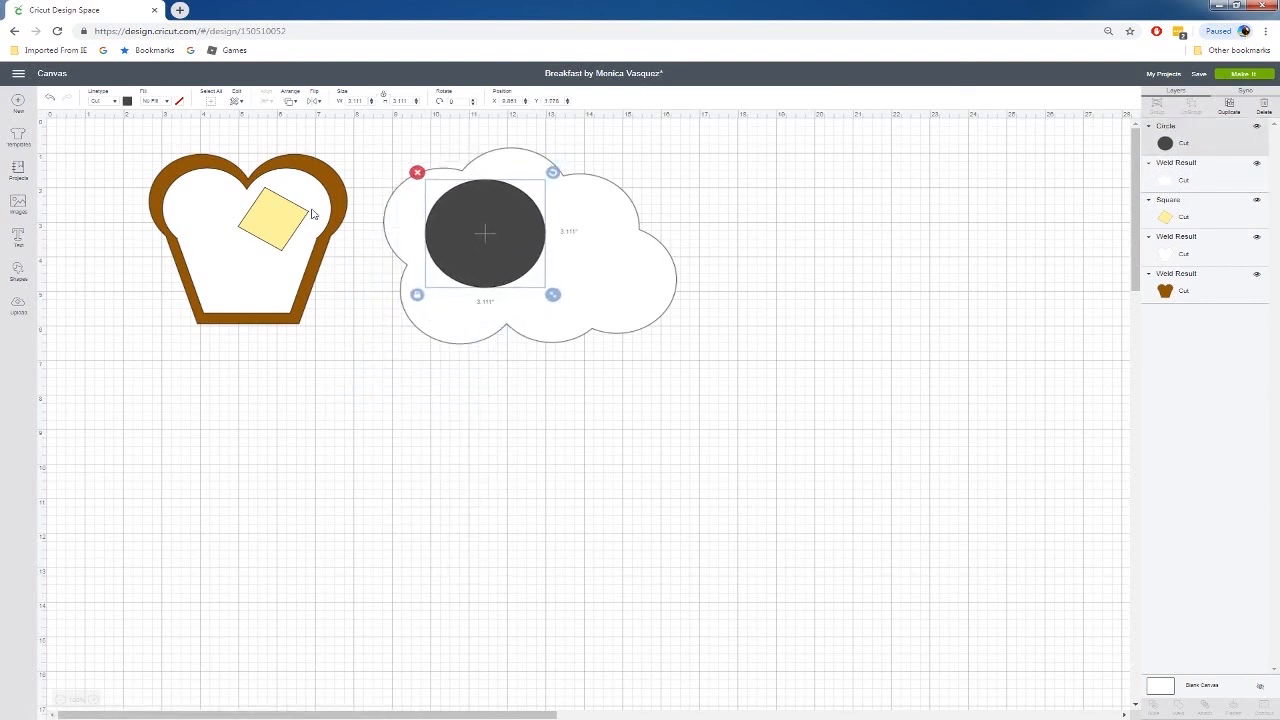
# Recolor the dark circle on the egg white to dark orange as the yolk.
pyautogui.click(127, 102)
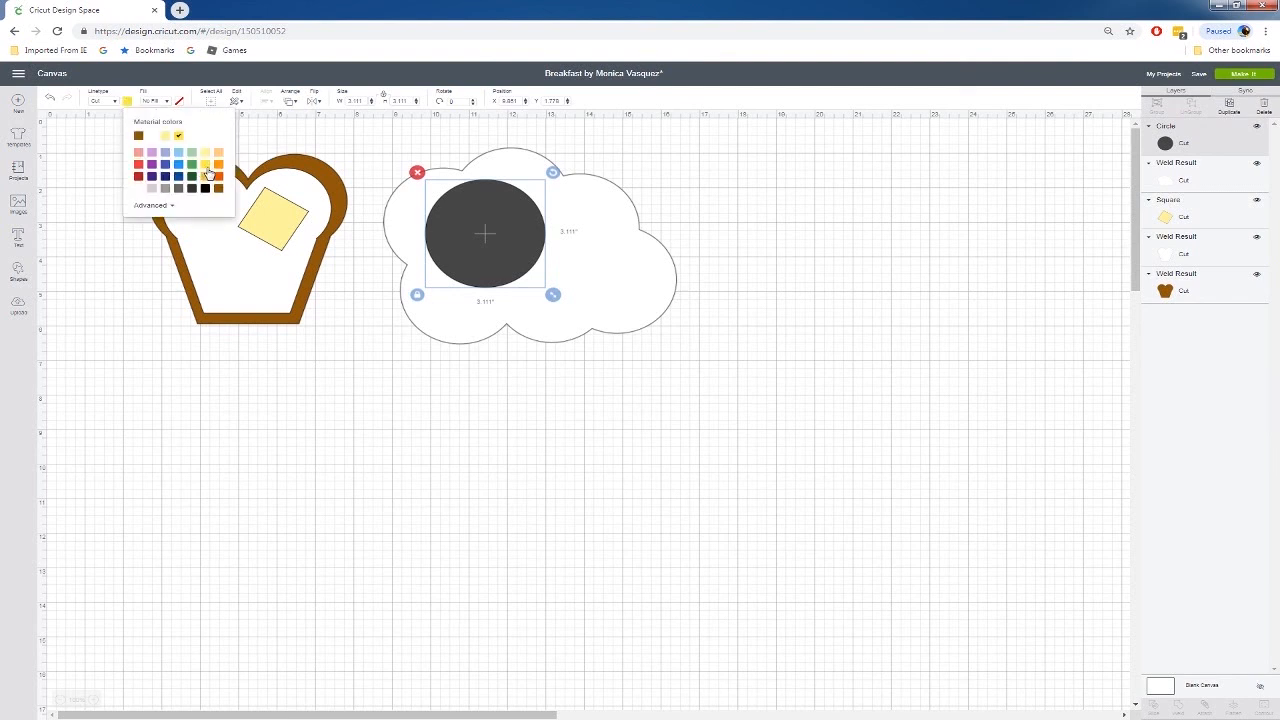
pyautogui.click(207, 165)
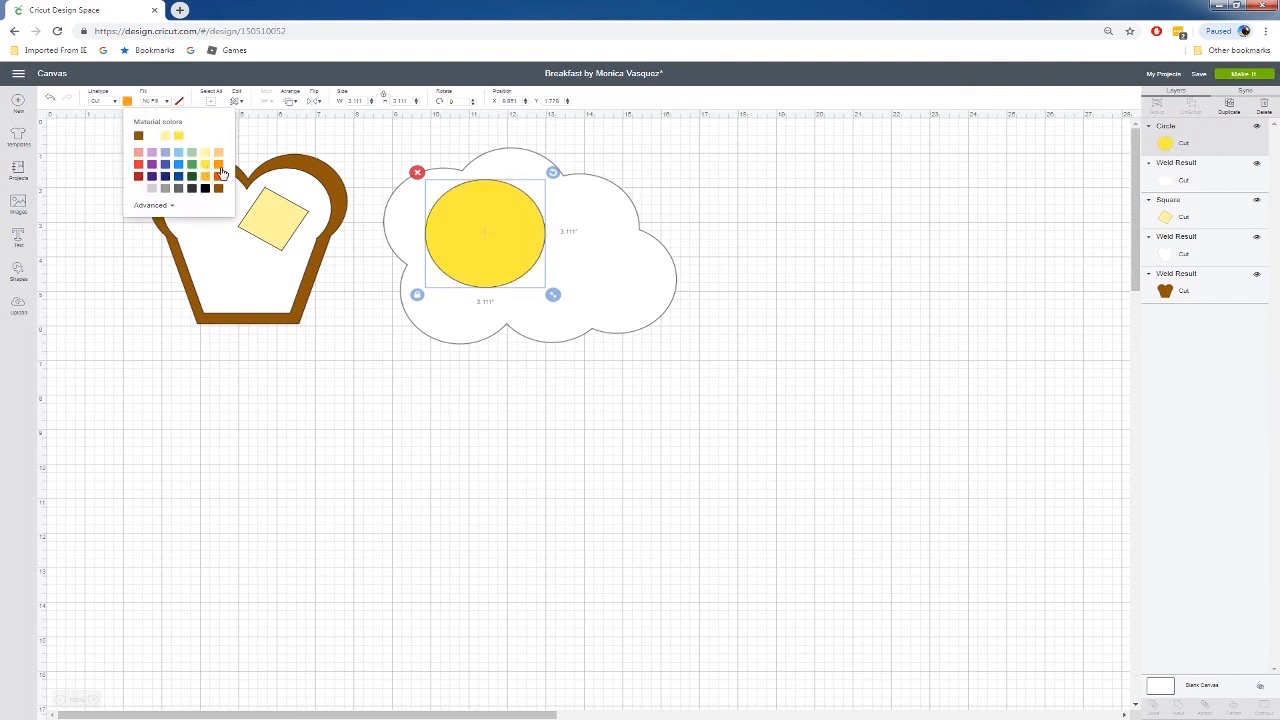
pyautogui.click(220, 166)
pyautogui.click(220, 178)
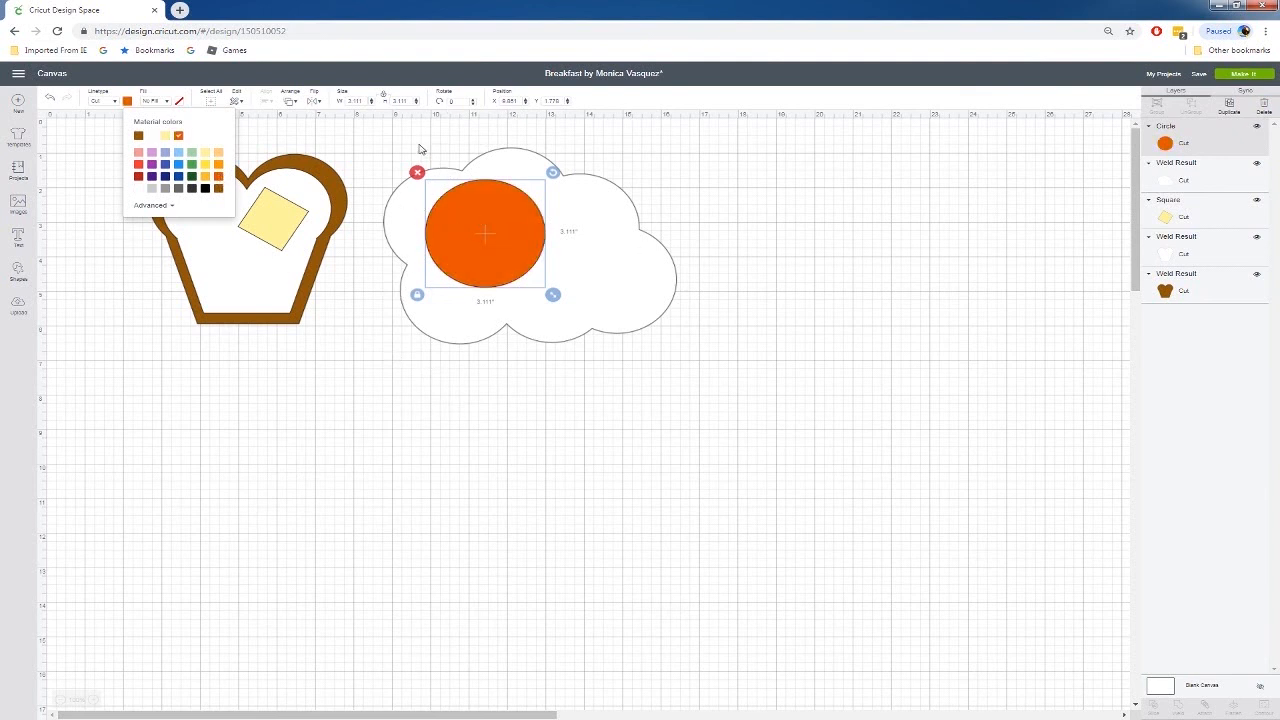
# Select the yolk and egg white together and move the egg closer to the toast.
pyautogui.moveTo(515, 248); pyautogui.dragTo(510, 248)
pyautogui.click(726, 219)
pyautogui.moveTo(403, 139); pyautogui.dragTo(560, 302)
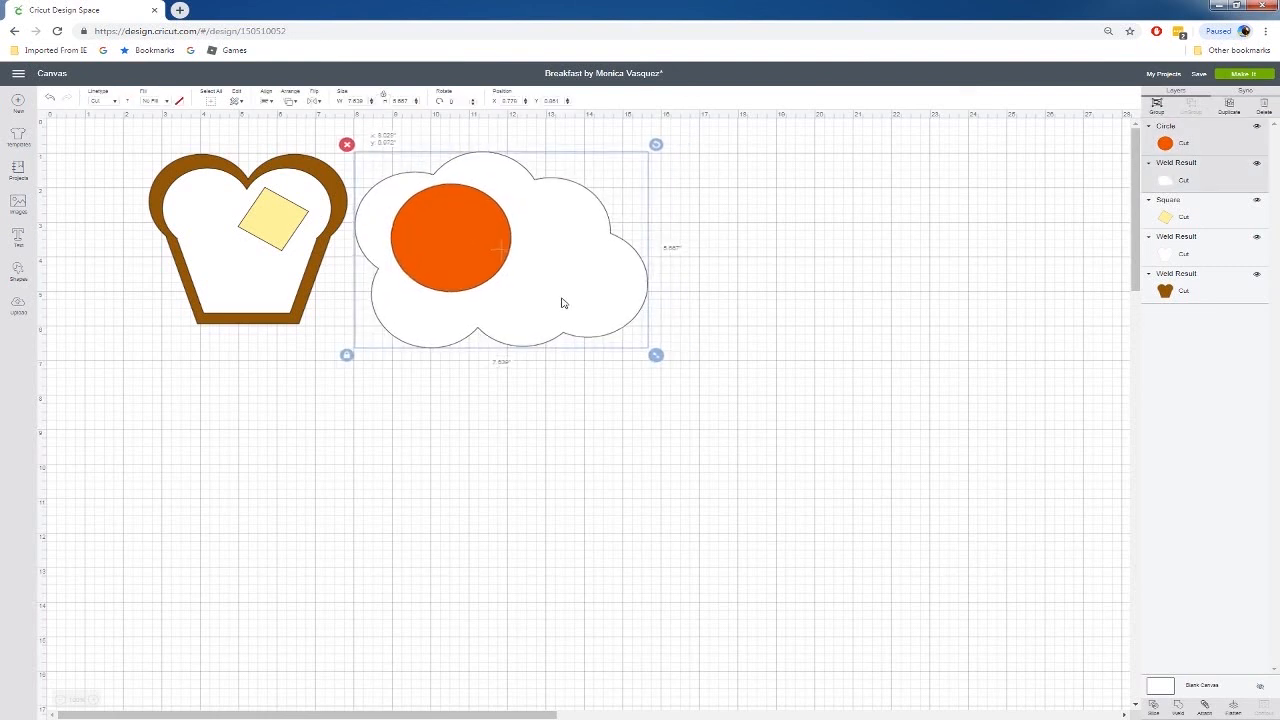
pyautogui.click(711, 286)
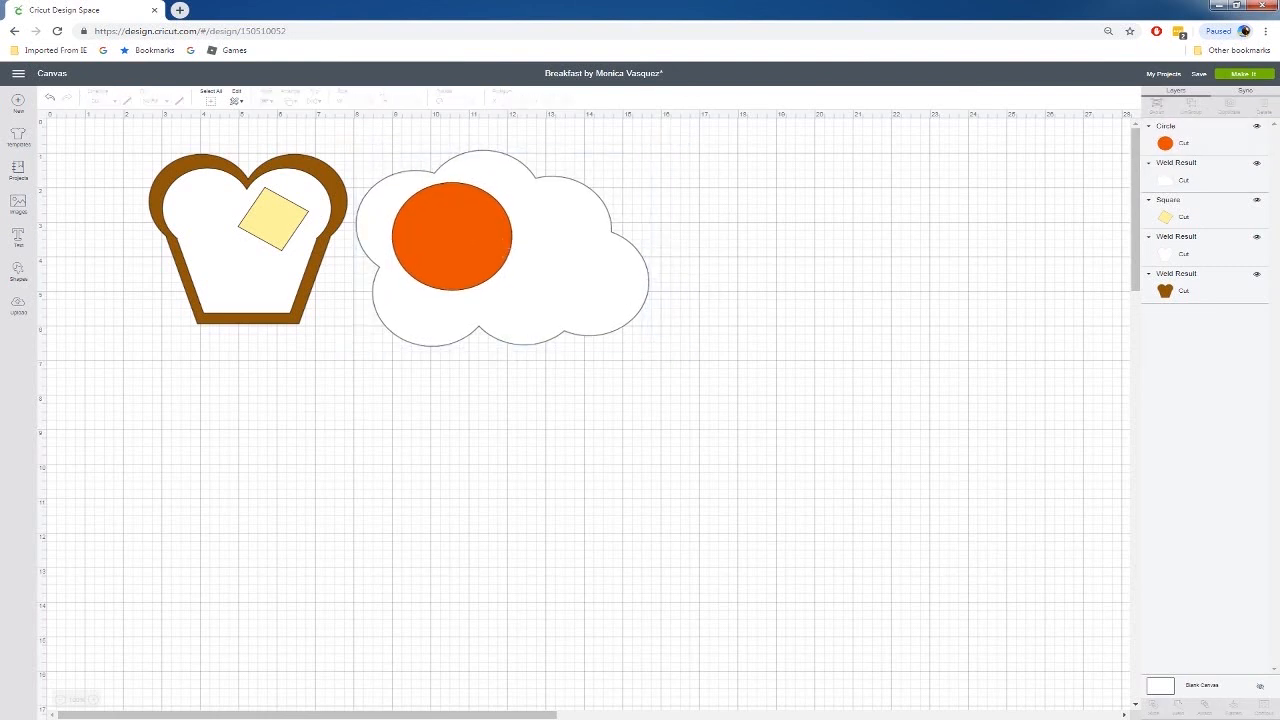
# Add a pentagon below the toast and stretch it without fixed proportions to about 3.5 by 6.1 in.
pyautogui.click(18, 272)
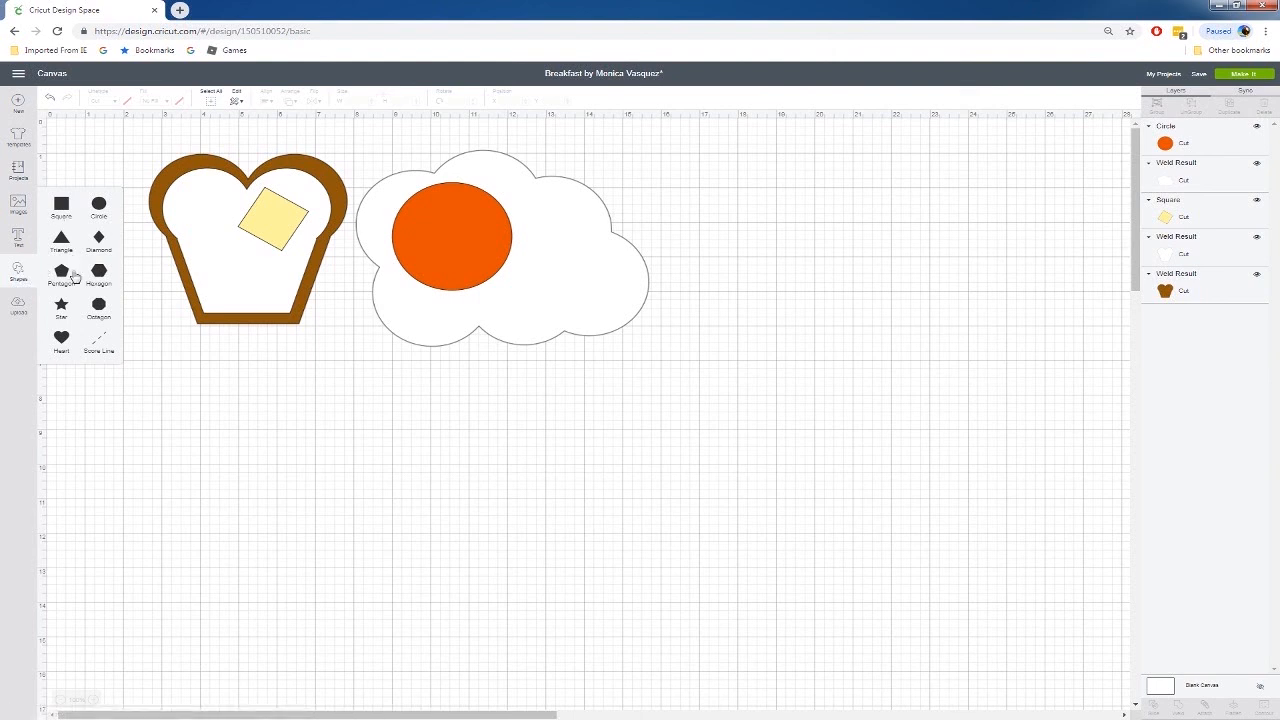
pyautogui.click(63, 275)
pyautogui.moveTo(161, 277); pyautogui.dragTo(351, 525)
pyautogui.click(258, 558)
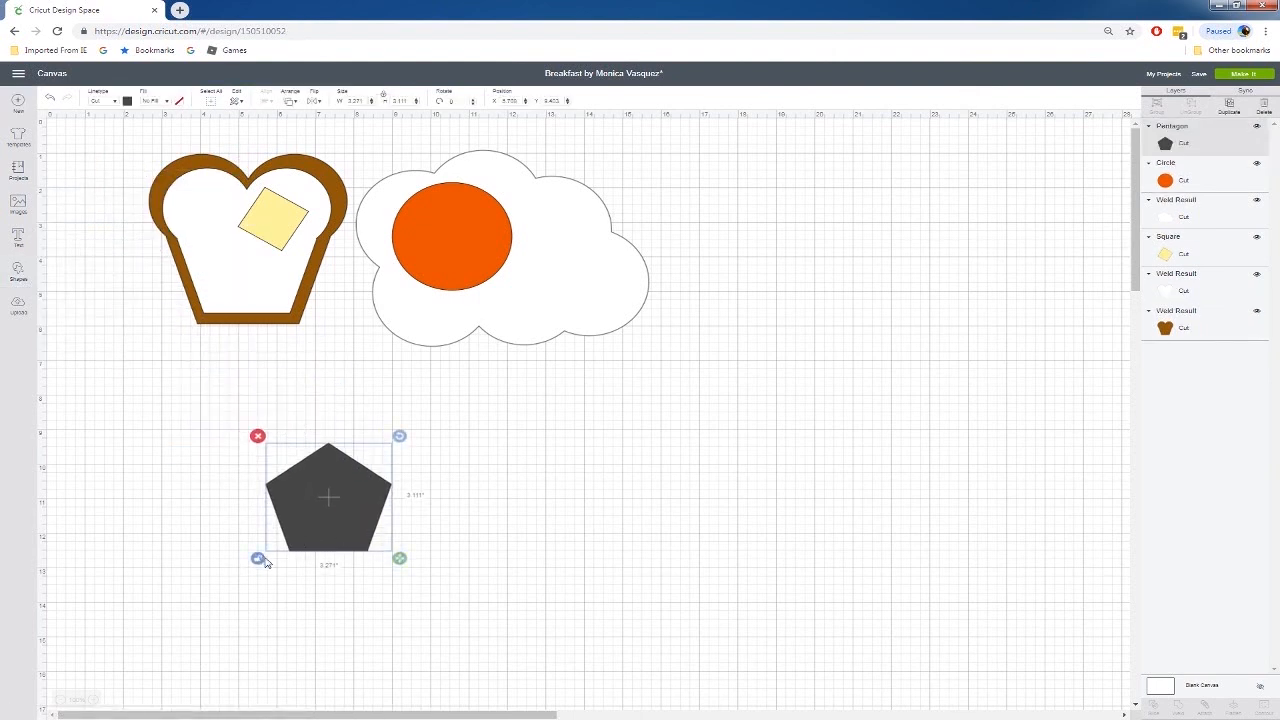
pyautogui.moveTo(400, 558); pyautogui.dragTo(409, 663)
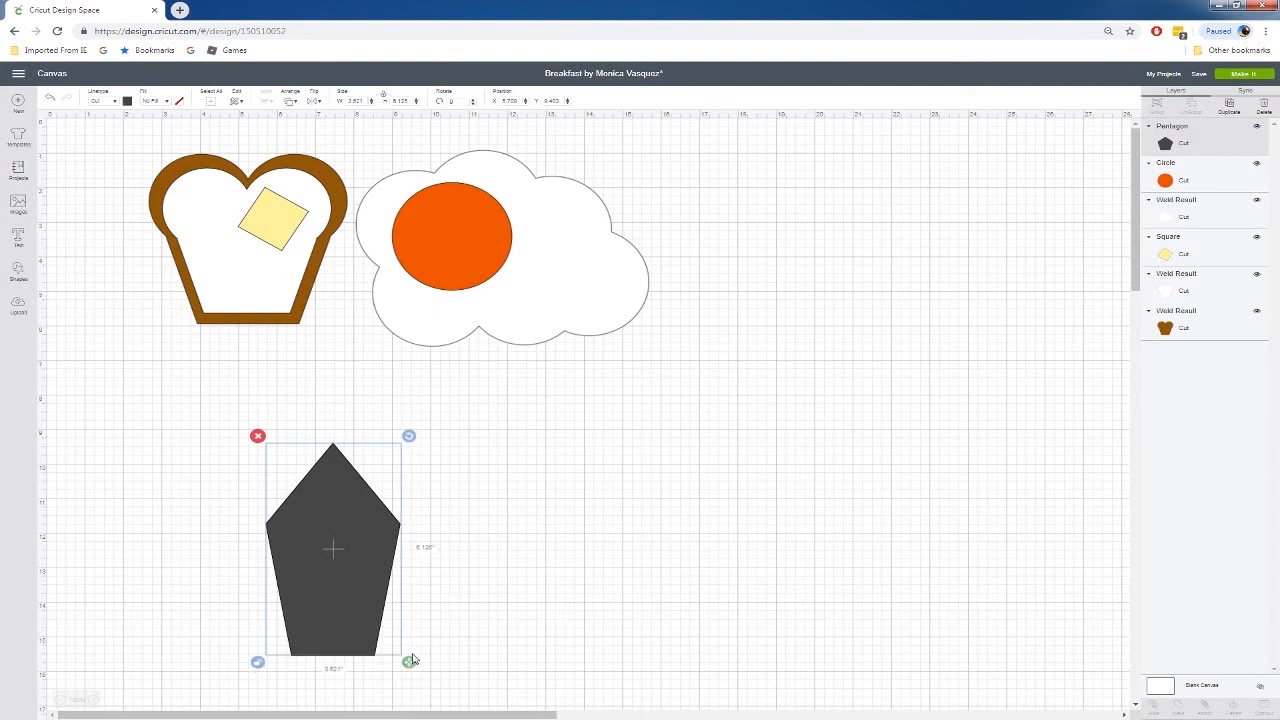
pyautogui.click(292, 368)
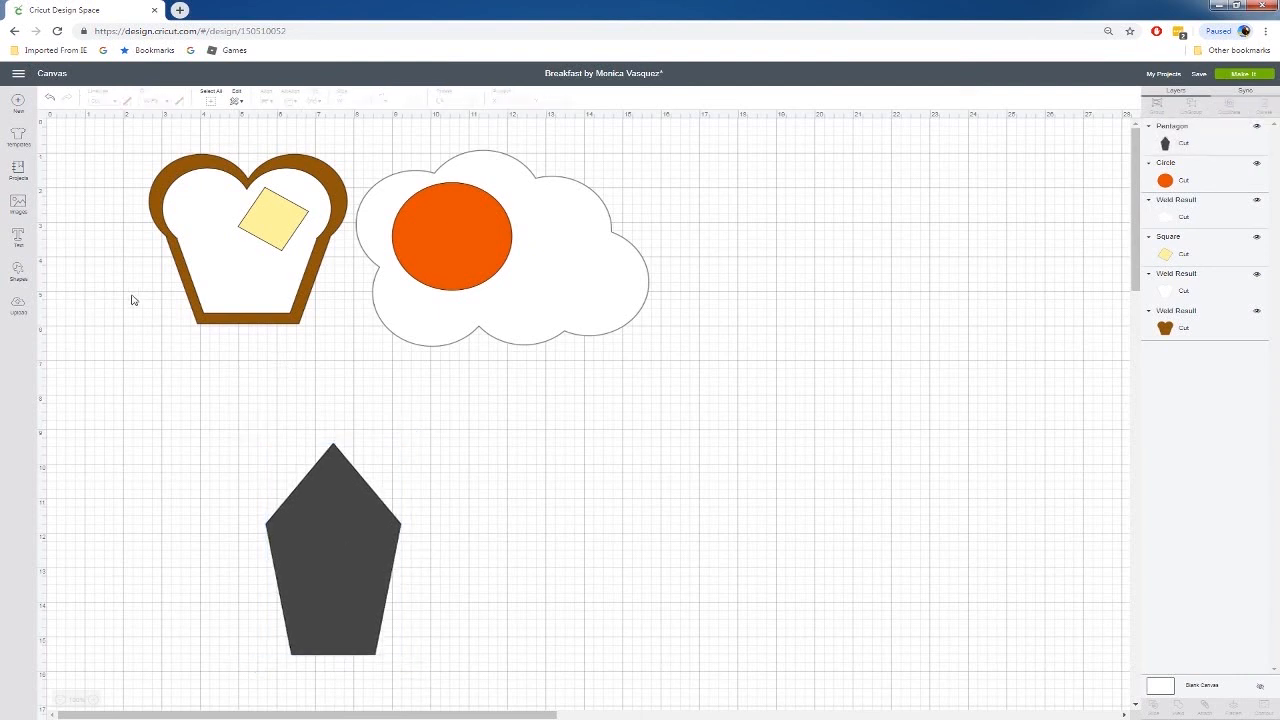
# Add a square and stretch it to about 5.4 by 3.15 in, covering the pentagon's pointed top.
pyautogui.click(17, 272)
pyautogui.click(62, 205)
pyautogui.moveTo(197, 270); pyautogui.dragTo(305, 490)
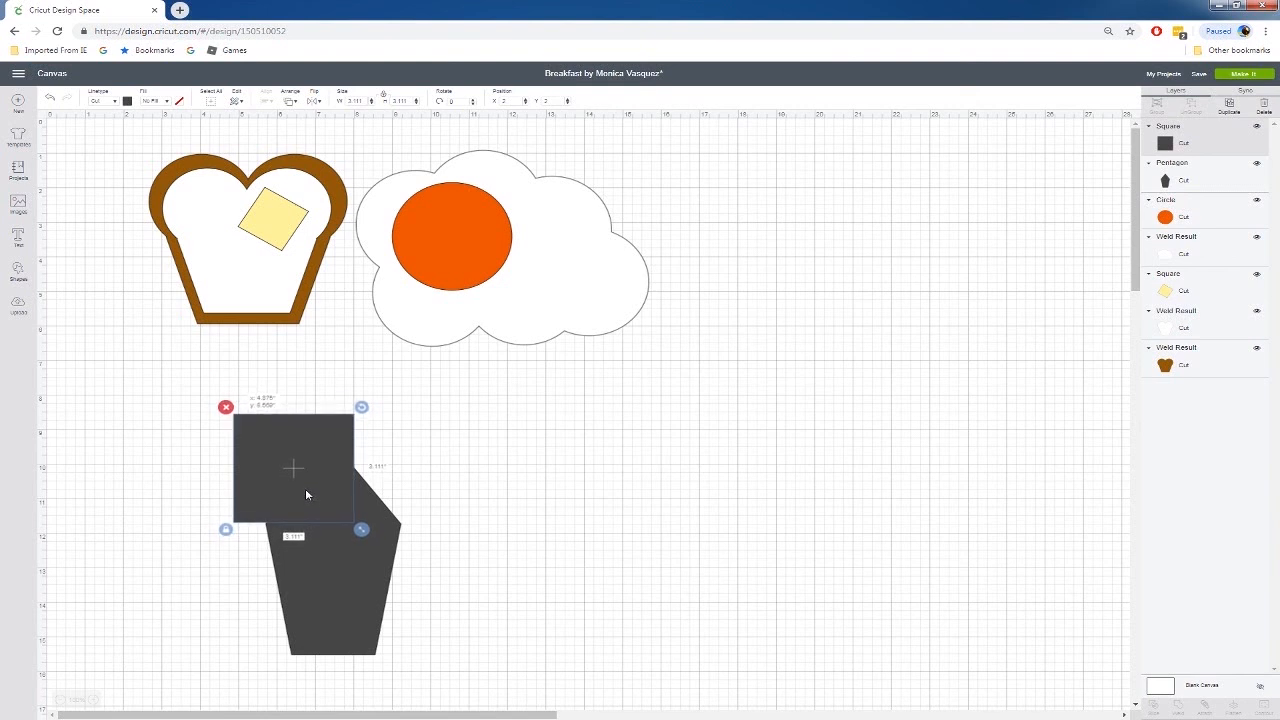
pyautogui.moveTo(367, 537); pyautogui.dragTo(453, 537)
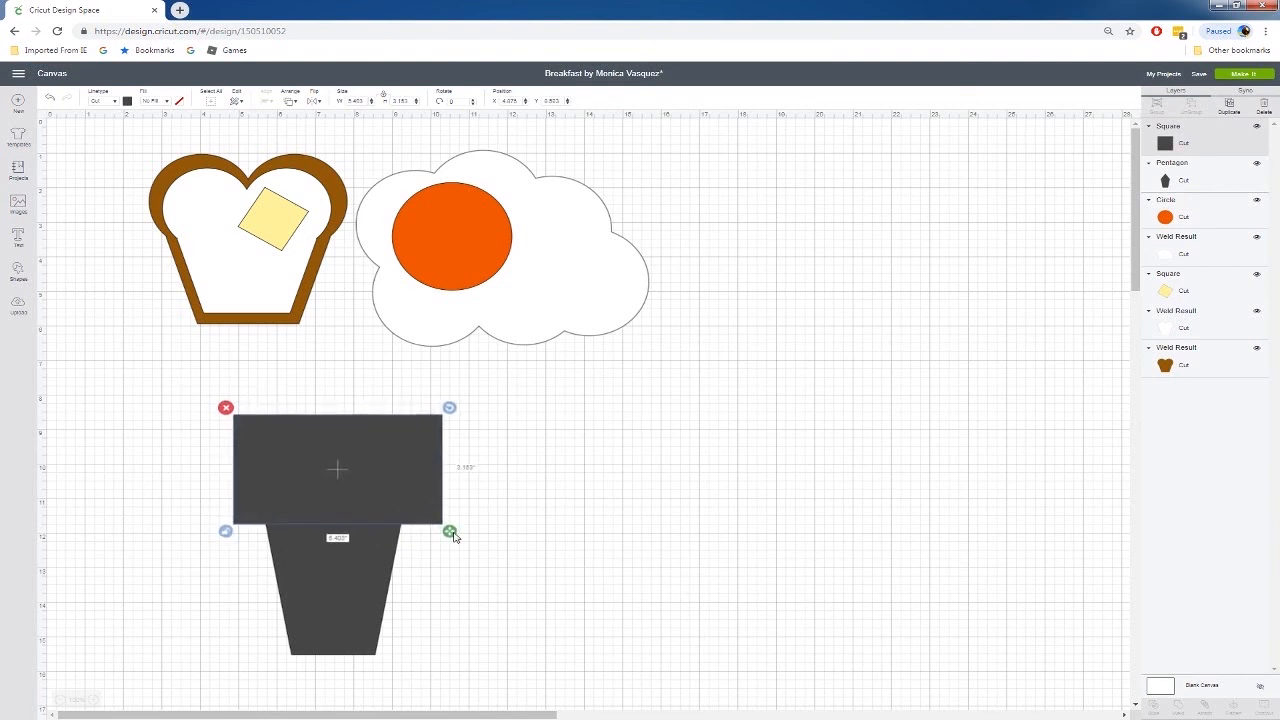
# Slice the pentagon with the rectangle, move the cup-shaped piece away and delete the leftover pieces.
pyautogui.moveTo(177, 403); pyautogui.dragTo(480, 700)
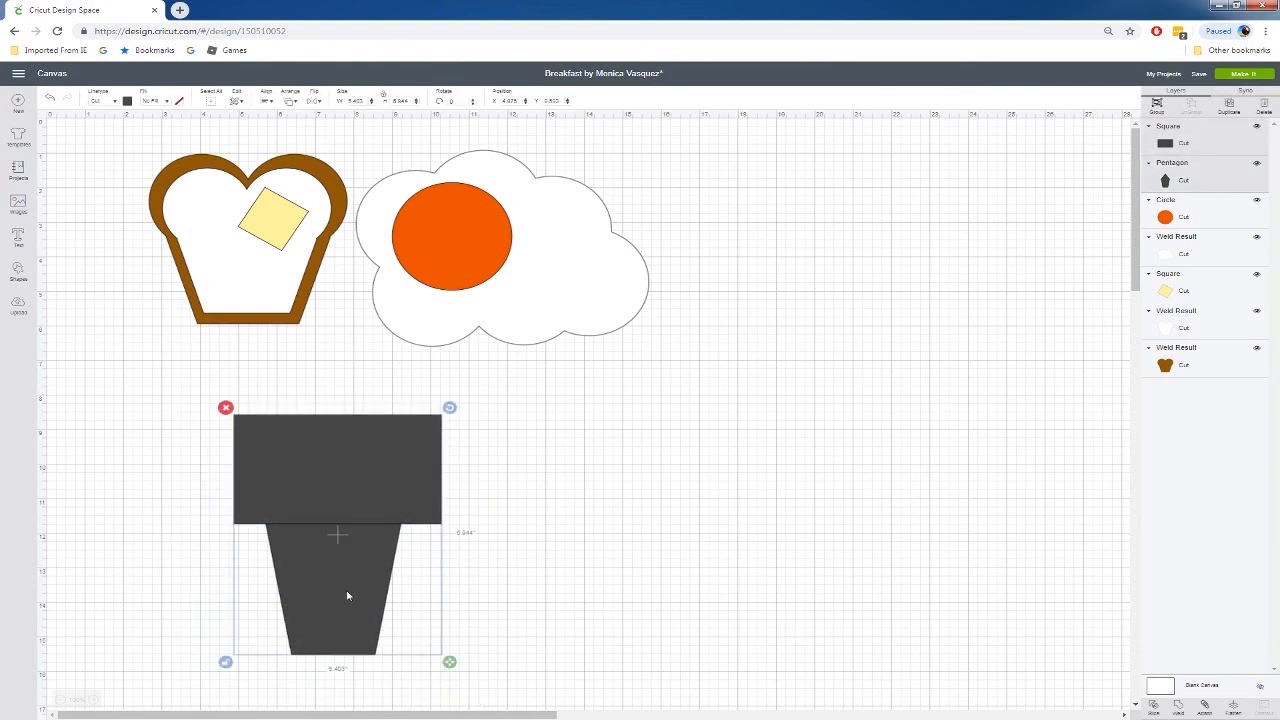
pyautogui.rightClick(347, 596)
pyautogui.click(367, 551)
pyautogui.rightClick(243, 490)
pyautogui.click(278, 452)
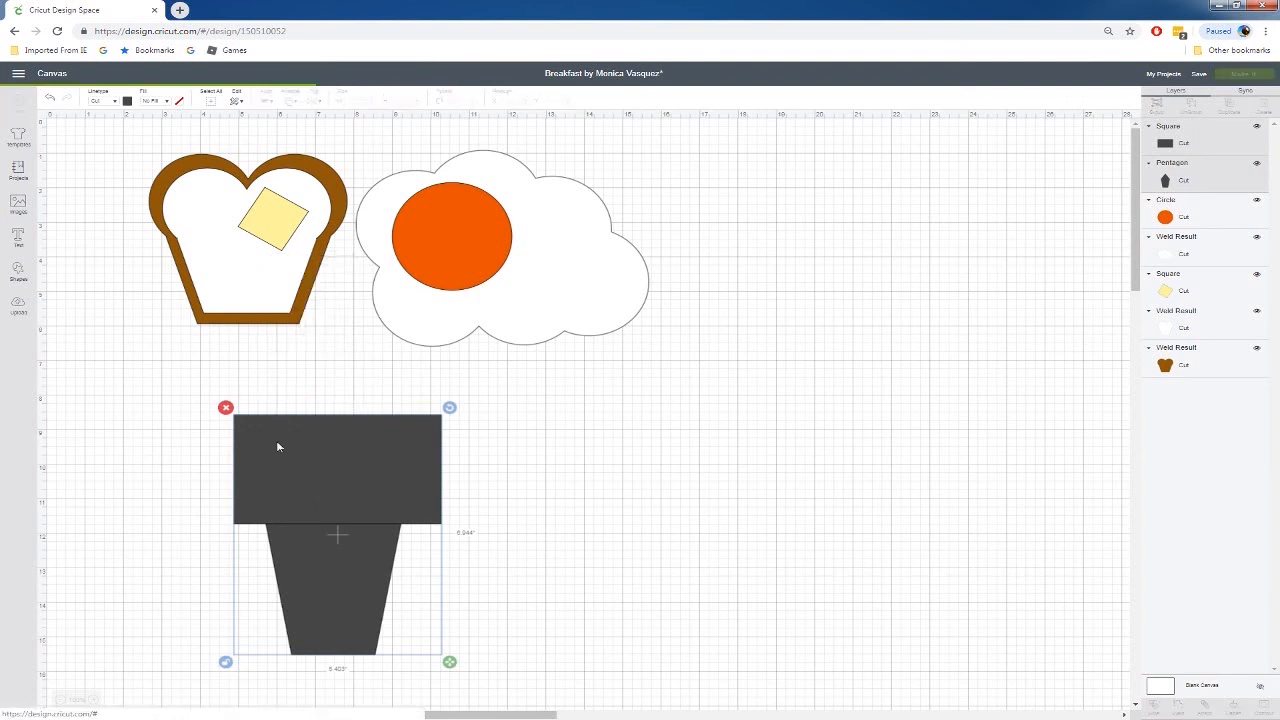
pyautogui.moveTo(335, 601); pyautogui.dragTo(712, 546)
pyautogui.moveTo(163, 419); pyautogui.dragTo(480, 527)
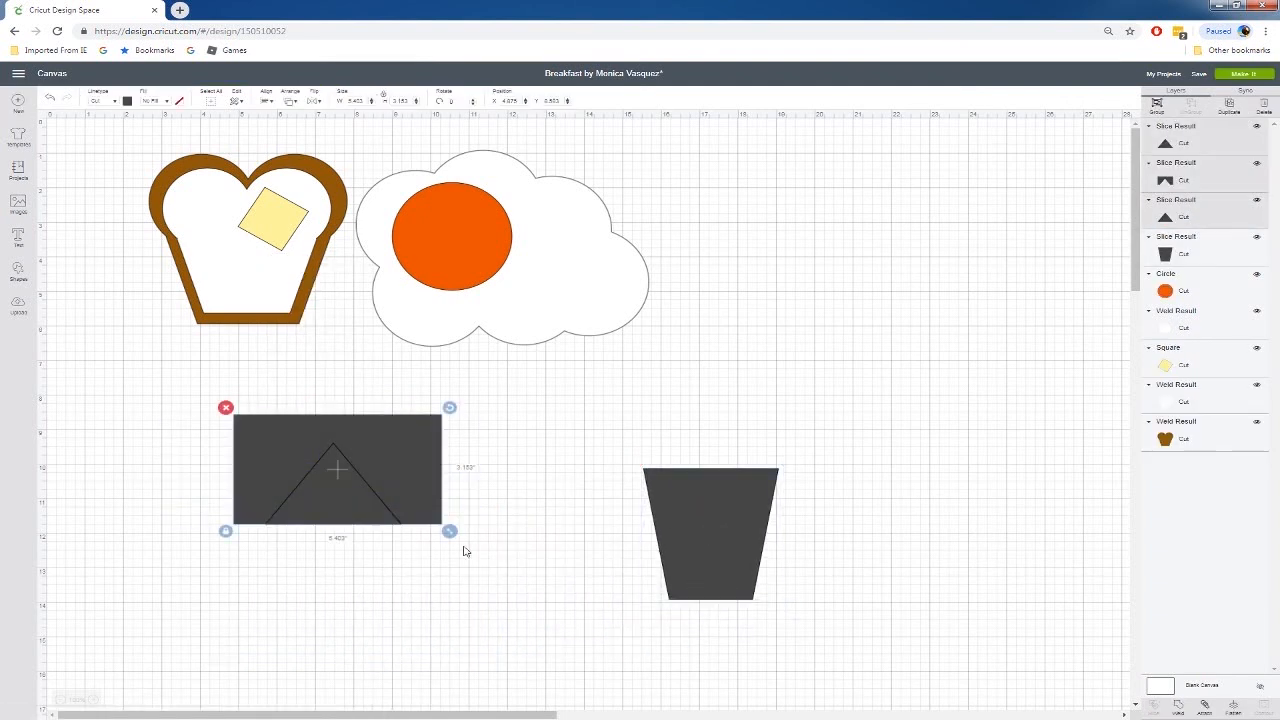
pyautogui.press('Delete')
# Move the cup shape up level with the egg, and scale the toast and egg down together.
pyautogui.moveTo(699, 510); pyautogui.dragTo(724, 237)
pyautogui.moveTo(90, 140); pyautogui.dragTo(544, 324)
pyautogui.moveTo(475, 268); pyautogui.dragTo(446, 323)
# Place the cup shape right next to the egg and enlarge it to about 5 by 5.4 in.
pyautogui.click(631, 254)
pyautogui.moveTo(768, 285); pyautogui.dragTo(588, 236)
pyautogui.moveTo(648, 309); pyautogui.dragTo(703, 366)
# Duplicate the cup shape, shrink the copy to about 4.4 by 4.75 in and center it inside the larger one.
pyautogui.click(638, 284)
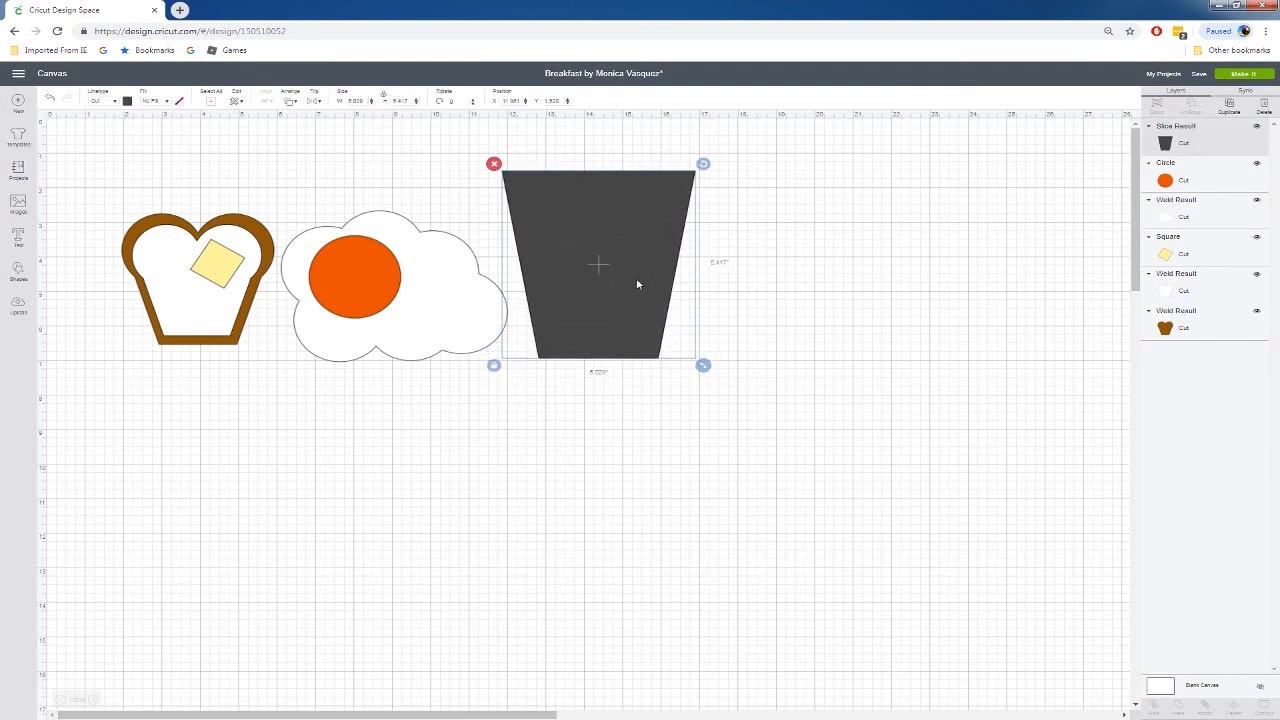
pyautogui.hotkey('ctrl', 'd')
pyautogui.moveTo(722, 383); pyautogui.dragTo(700, 360)
pyautogui.moveTo(613, 310); pyautogui.dragTo(603, 298)
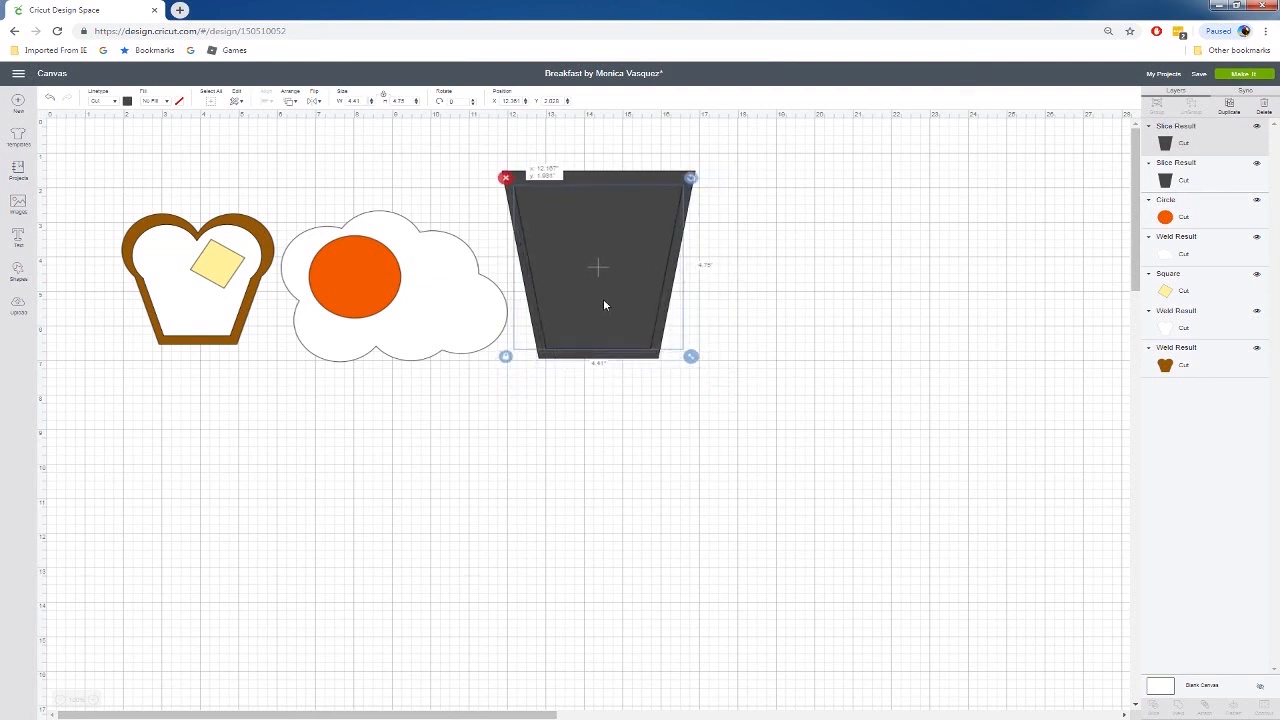
# Color the outer cup shape white as the glass and the inner copy orange as the juice.
pyautogui.click(616, 182)
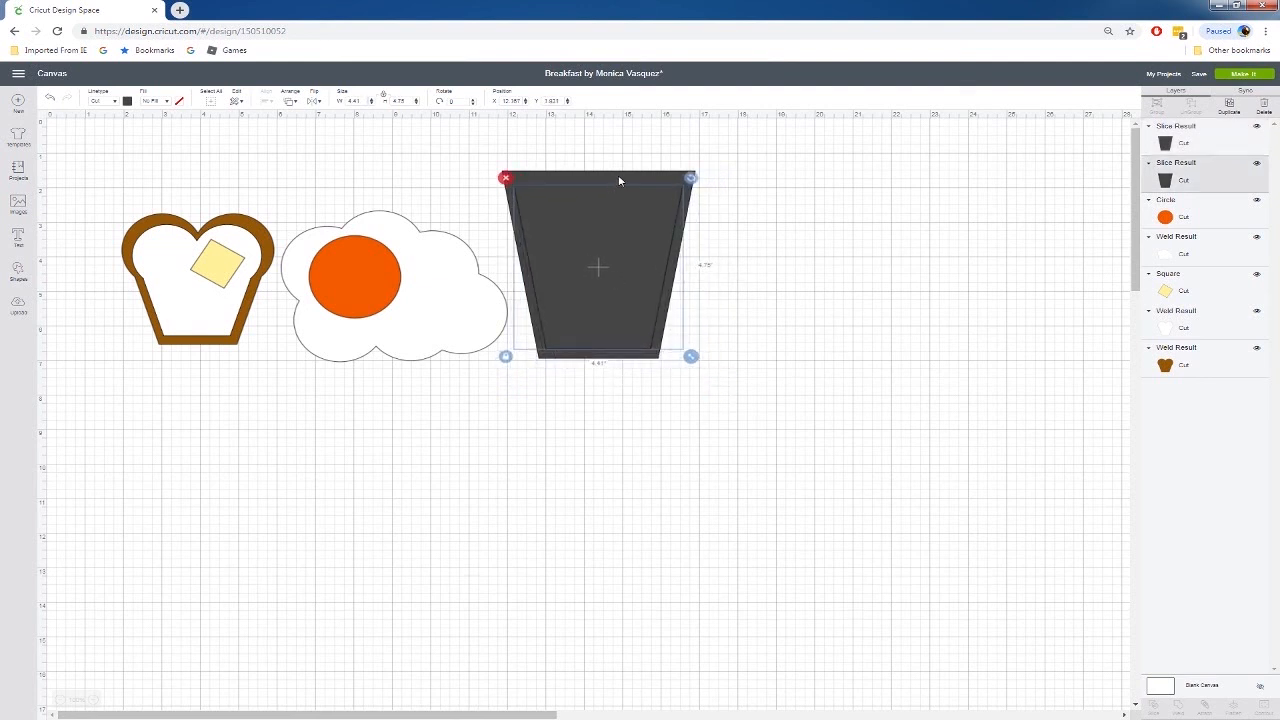
pyautogui.click(126, 101)
pyautogui.click(139, 189)
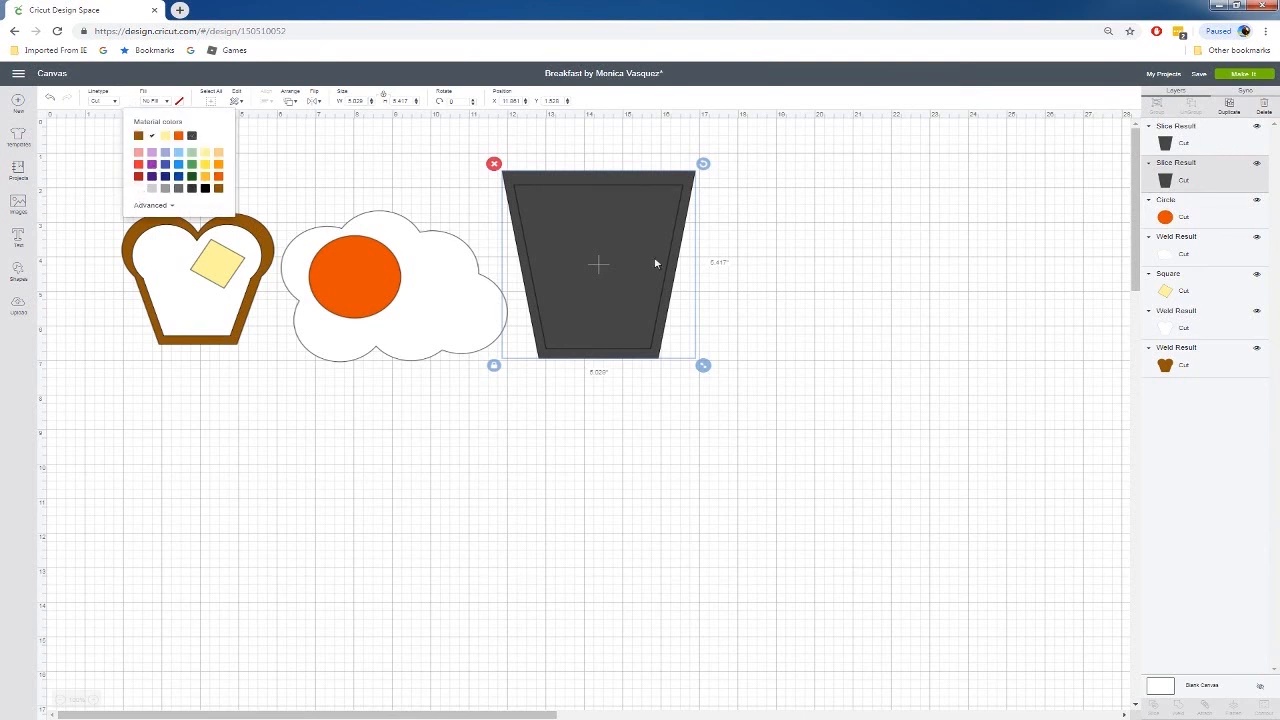
pyautogui.click(585, 224)
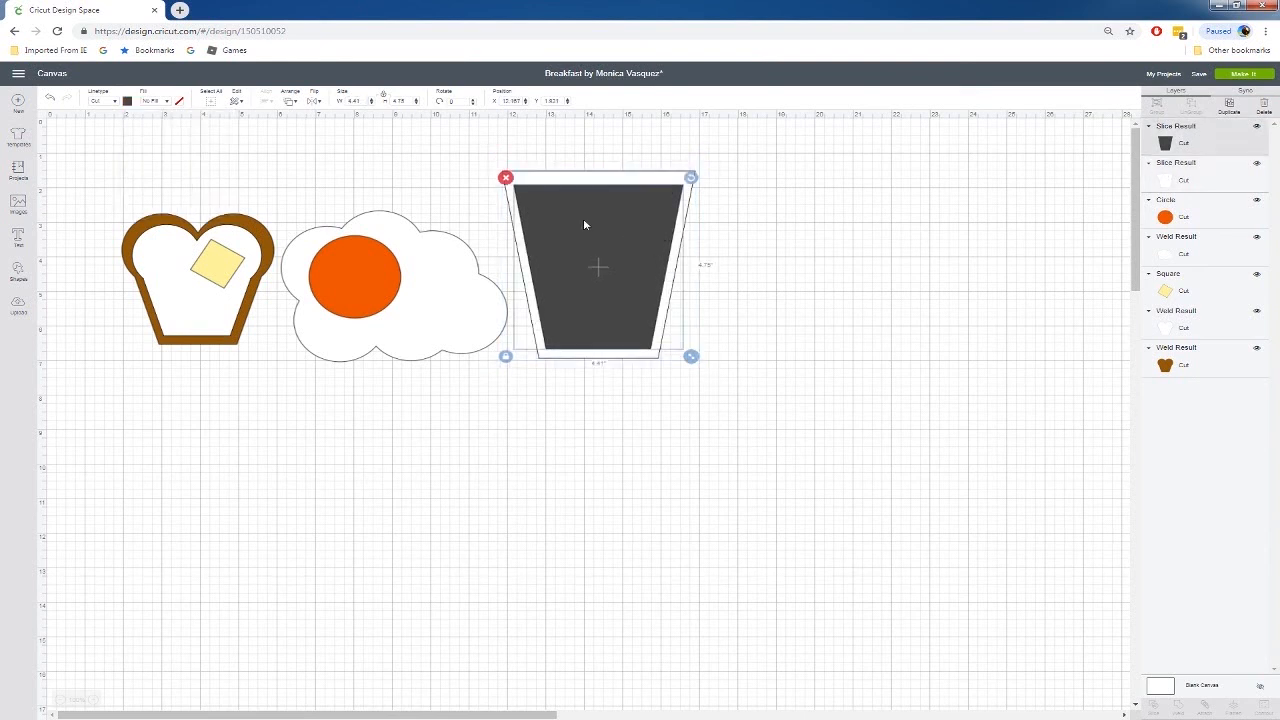
pyautogui.click(127, 102)
pyautogui.click(219, 167)
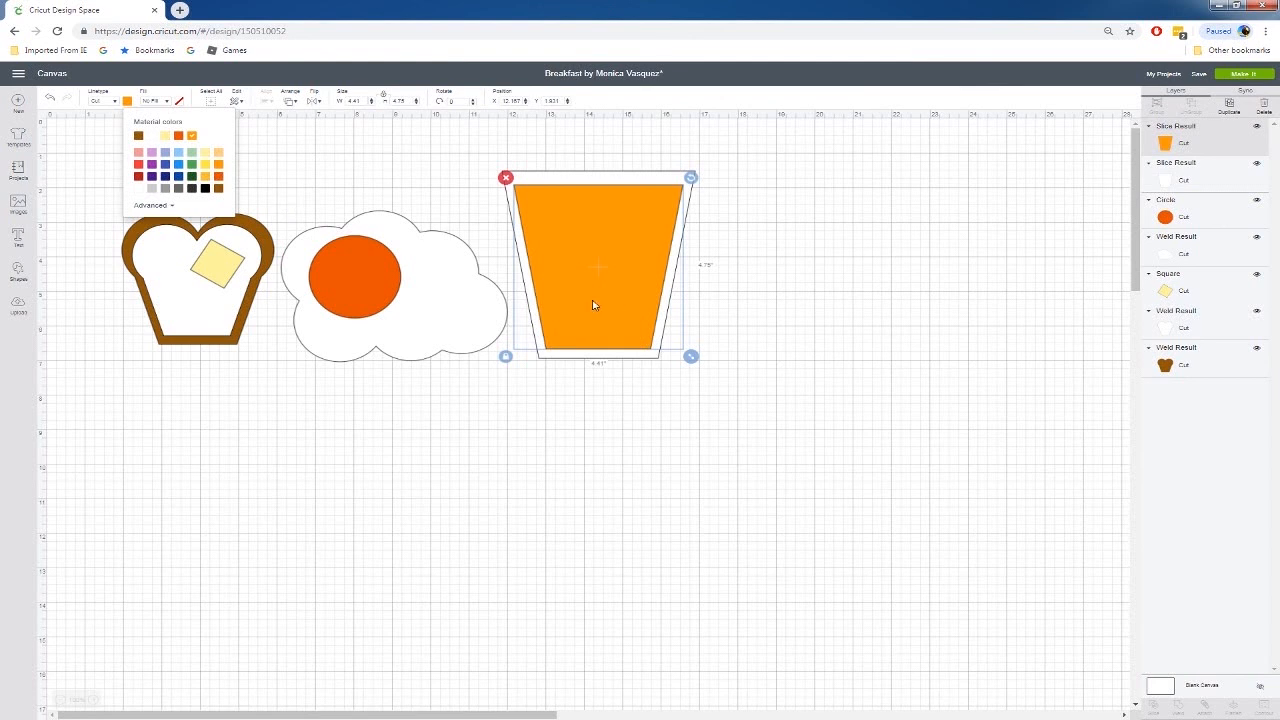
pyautogui.click(800, 336)
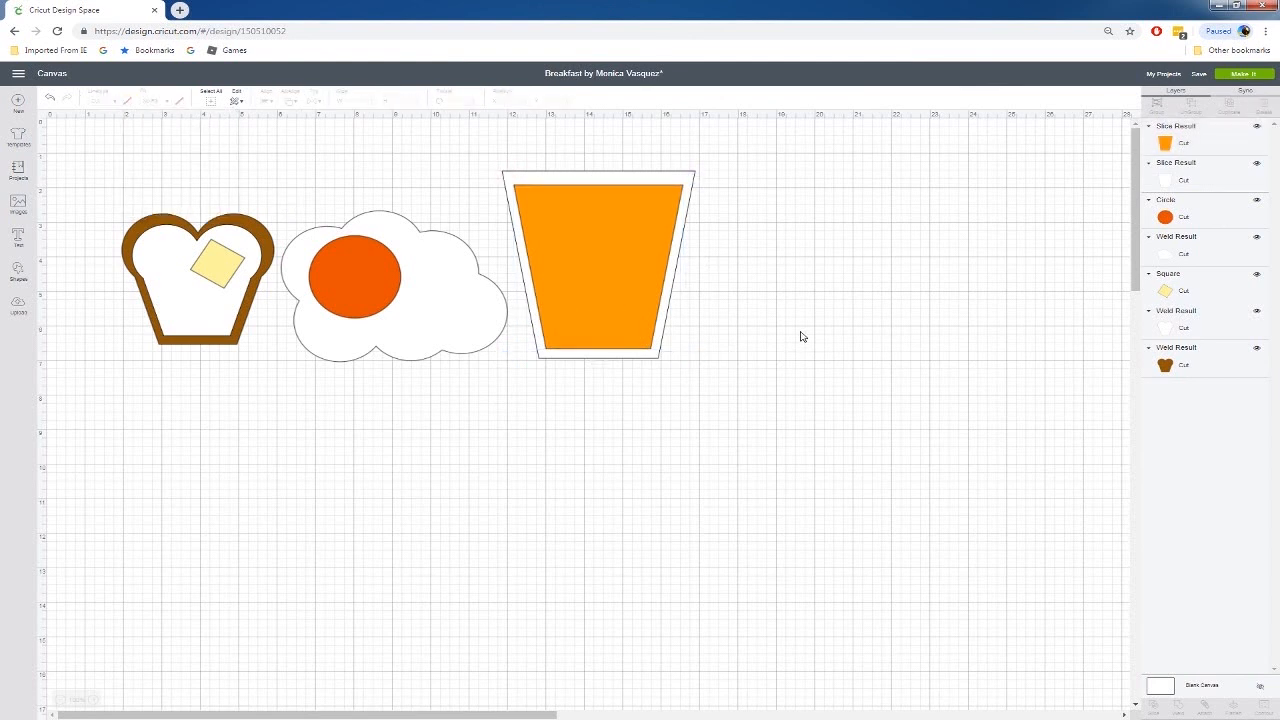
# Add a circle, shrink it to a small dot and place it near the bottom of the orange juice.
pyautogui.click(18, 270)
pyautogui.click(100, 210)
pyautogui.moveTo(215, 245); pyautogui.dragTo(584, 521)
pyautogui.moveTo(631, 591); pyautogui.dragTo(591, 330)
pyautogui.hotkey('ctrl', 'd')
pyautogui.click(536, 496)
pyautogui.press('Delete')
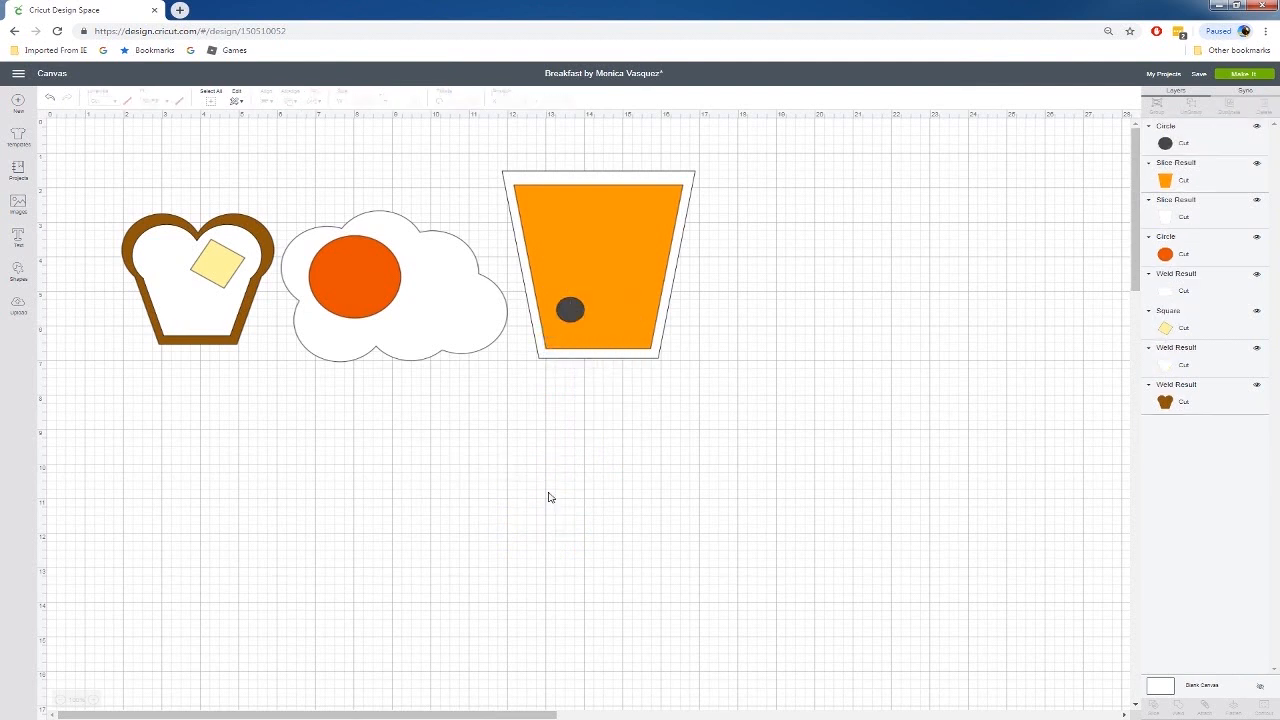
# Shrink the small circle to about 0.6 in and scatter four duplicates of it across the orange juice.
pyautogui.click(583, 311)
pyautogui.moveTo(600, 336); pyautogui.dragTo(593, 331)
pyautogui.hotkey('ctrl', 'd')
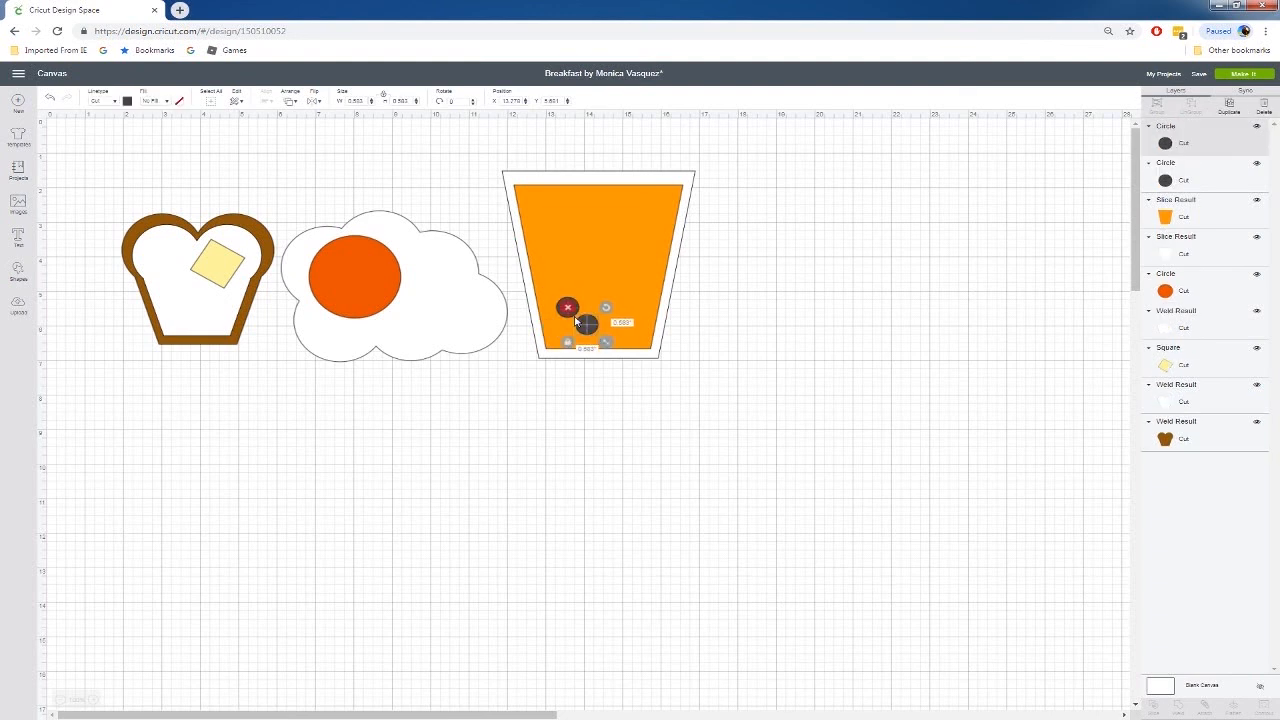
pyautogui.moveTo(588, 331); pyautogui.dragTo(600, 279)
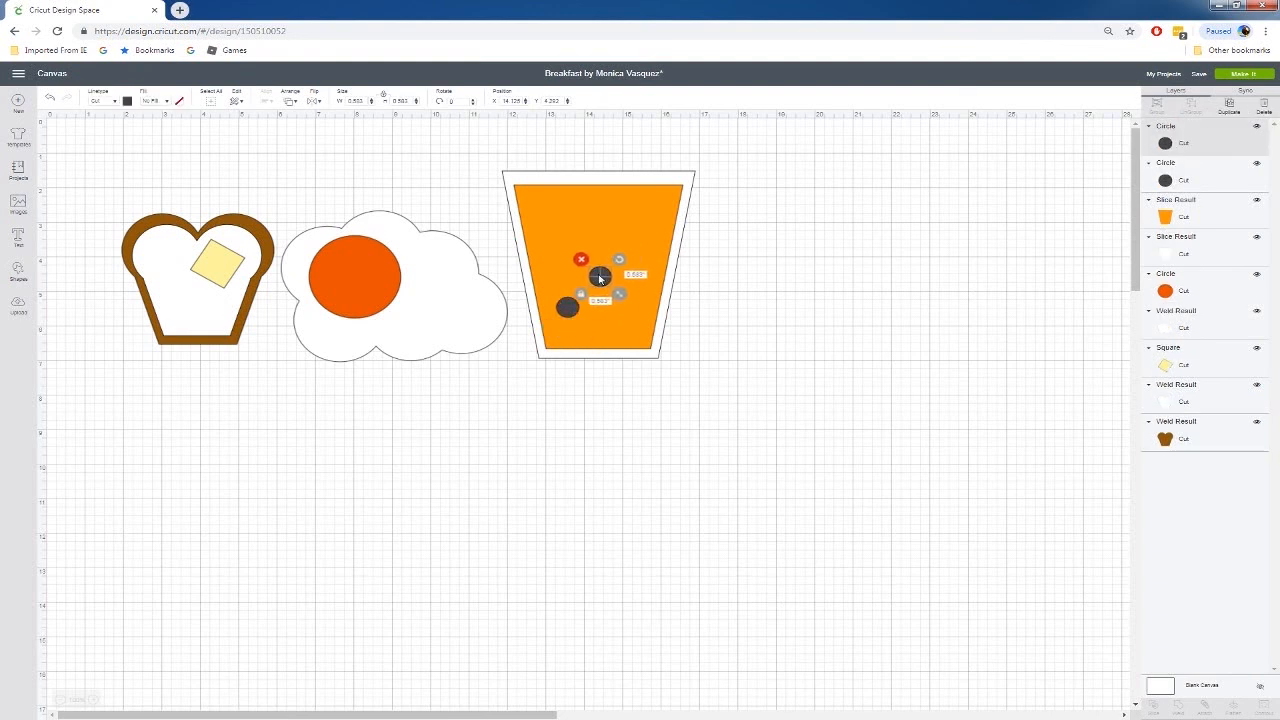
pyautogui.hotkey('ctrl', 'd')
pyautogui.moveTo(625, 297); pyautogui.dragTo(614, 321)
pyautogui.hotkey('ctrl', 'd')
pyautogui.hotkey('ctrl', 'd')
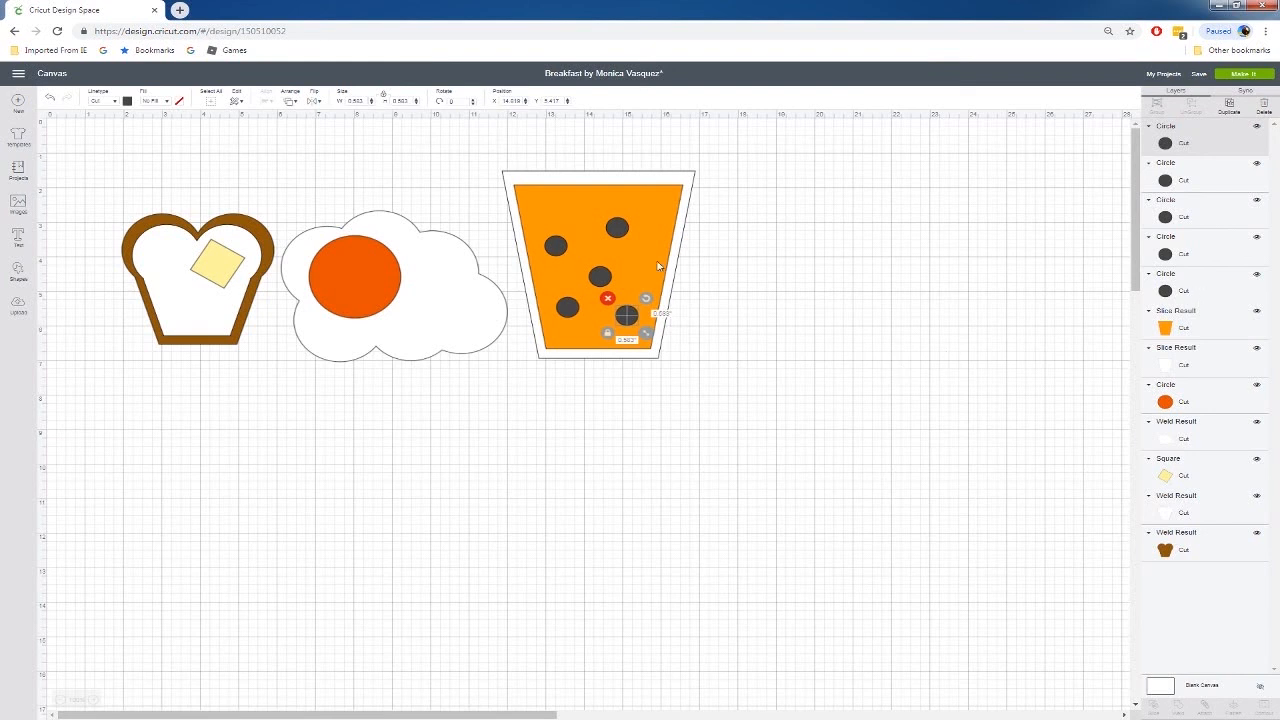
# Select all five small circles on the juice and weld them into one layer.
pyautogui.click(612, 226)
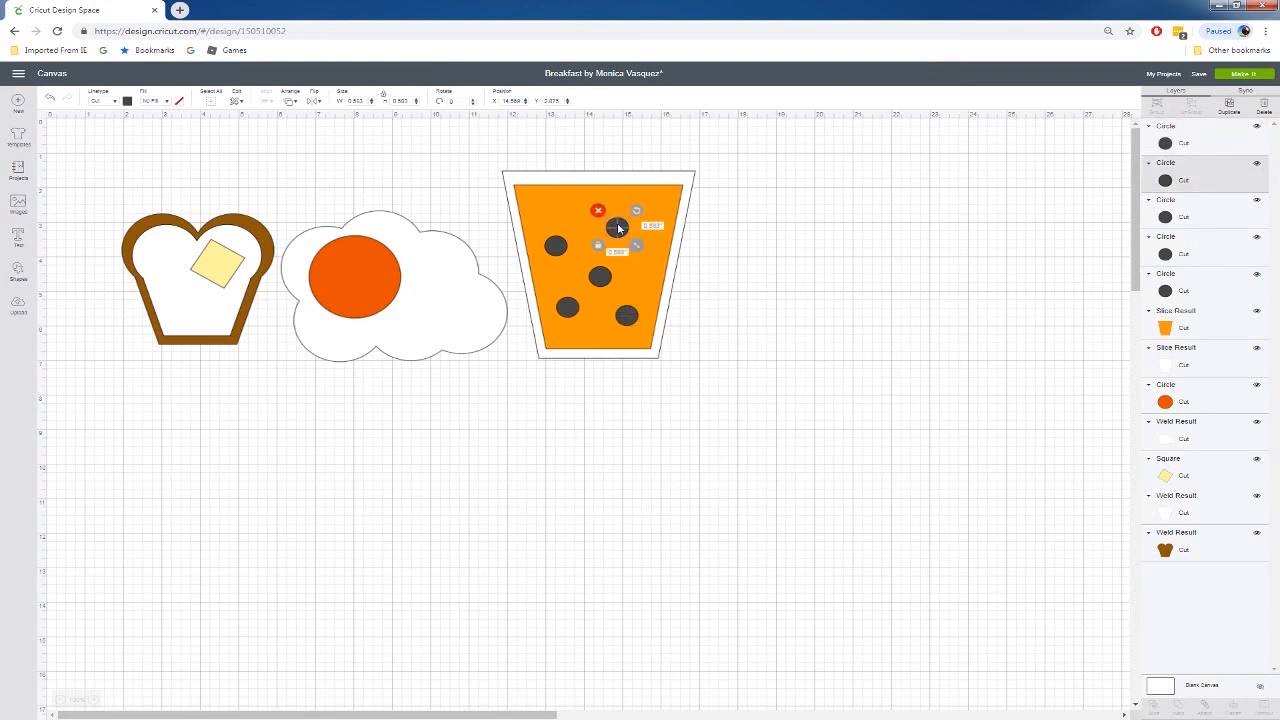
pyautogui.keyDown('shift'); pyautogui.click(558, 247); pyautogui.keyUp('shift')
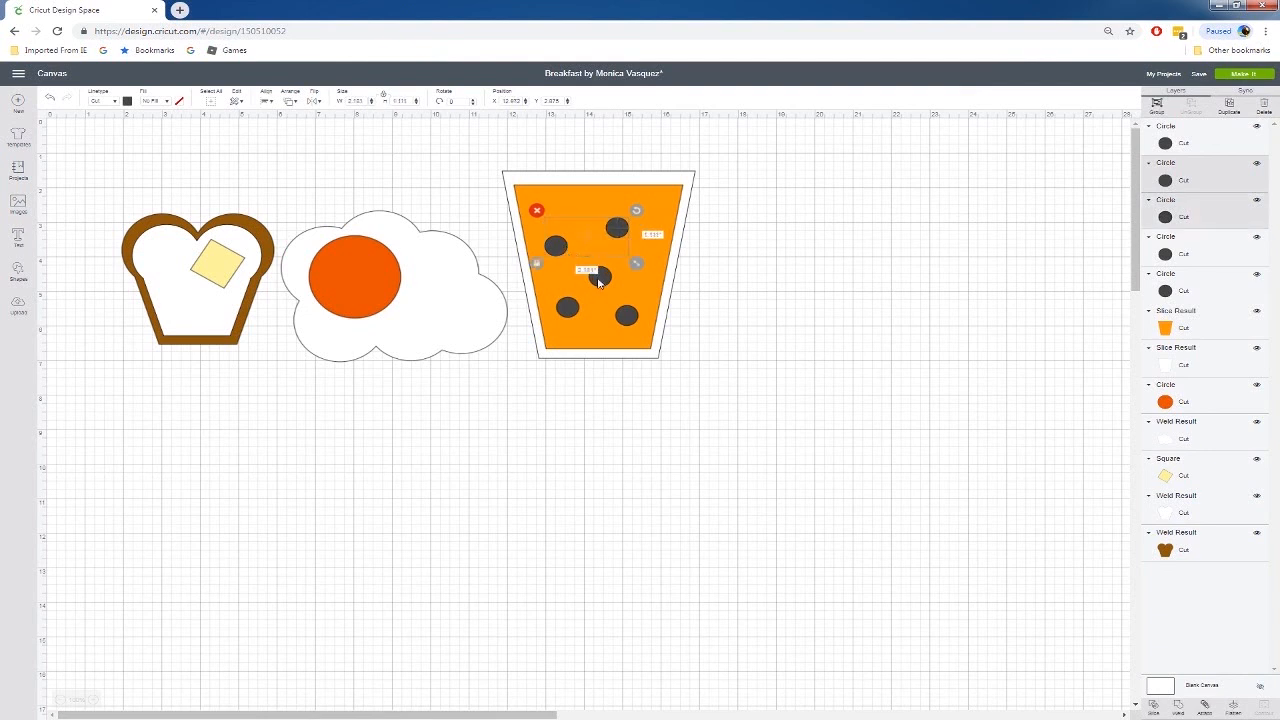
pyautogui.keyDown('shift'); pyautogui.click(596, 276); pyautogui.keyUp('shift')
pyautogui.keyDown('shift'); pyautogui.click(570, 312); pyautogui.keyUp('shift')
pyautogui.keyDown('shift'); pyautogui.click(630, 320); pyautogui.keyUp('shift')
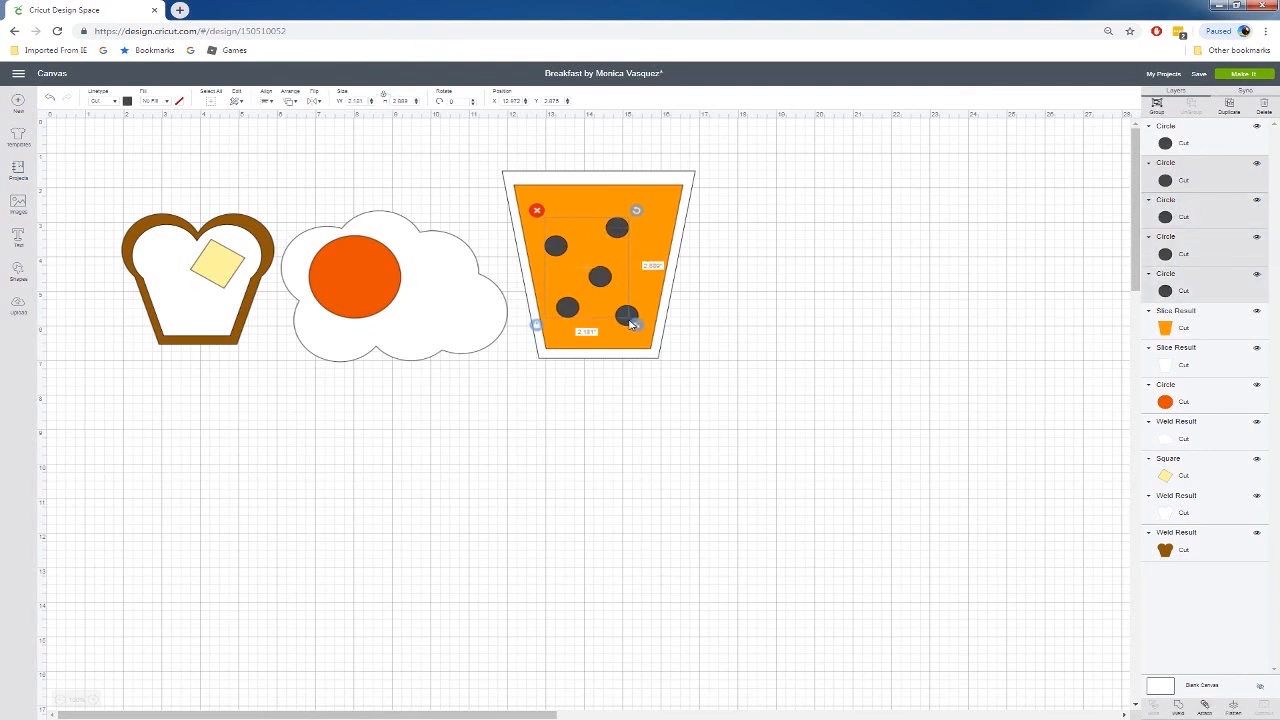
pyautogui.keyDown('shift'); pyautogui.click(631, 323); pyautogui.keyUp('shift')
pyautogui.rightClick(629, 318)
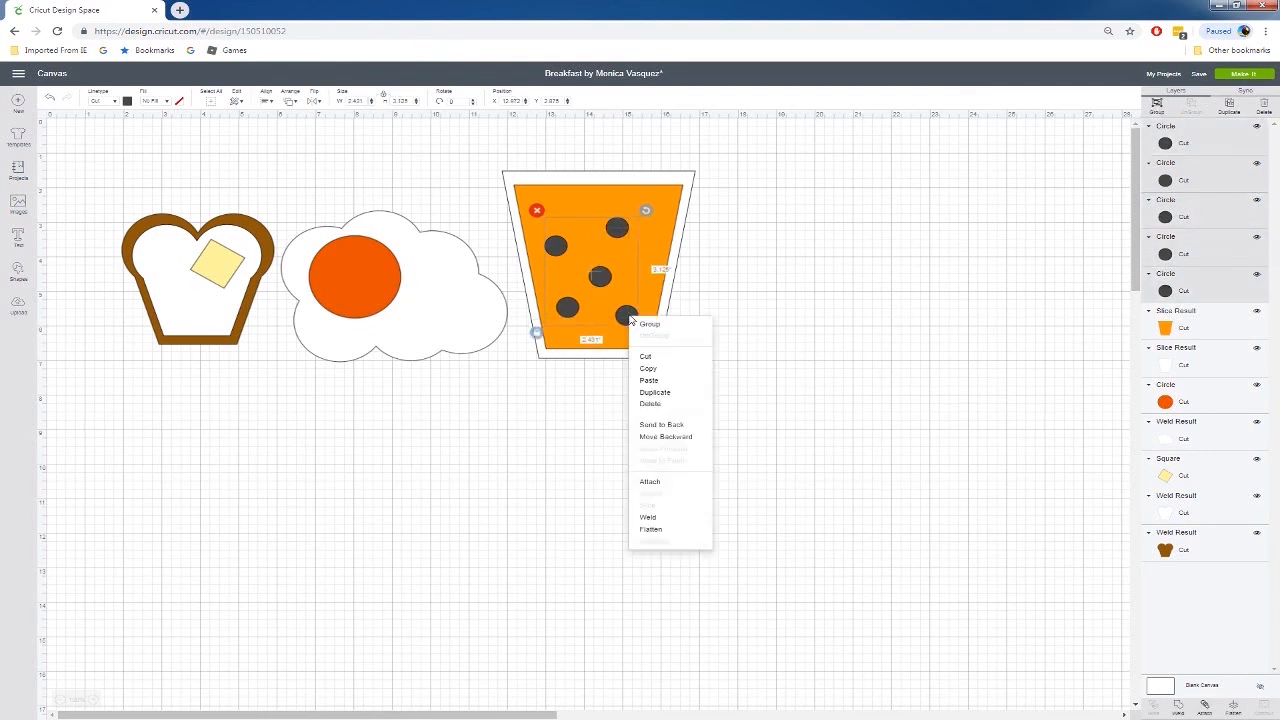
pyautogui.click(650, 517)
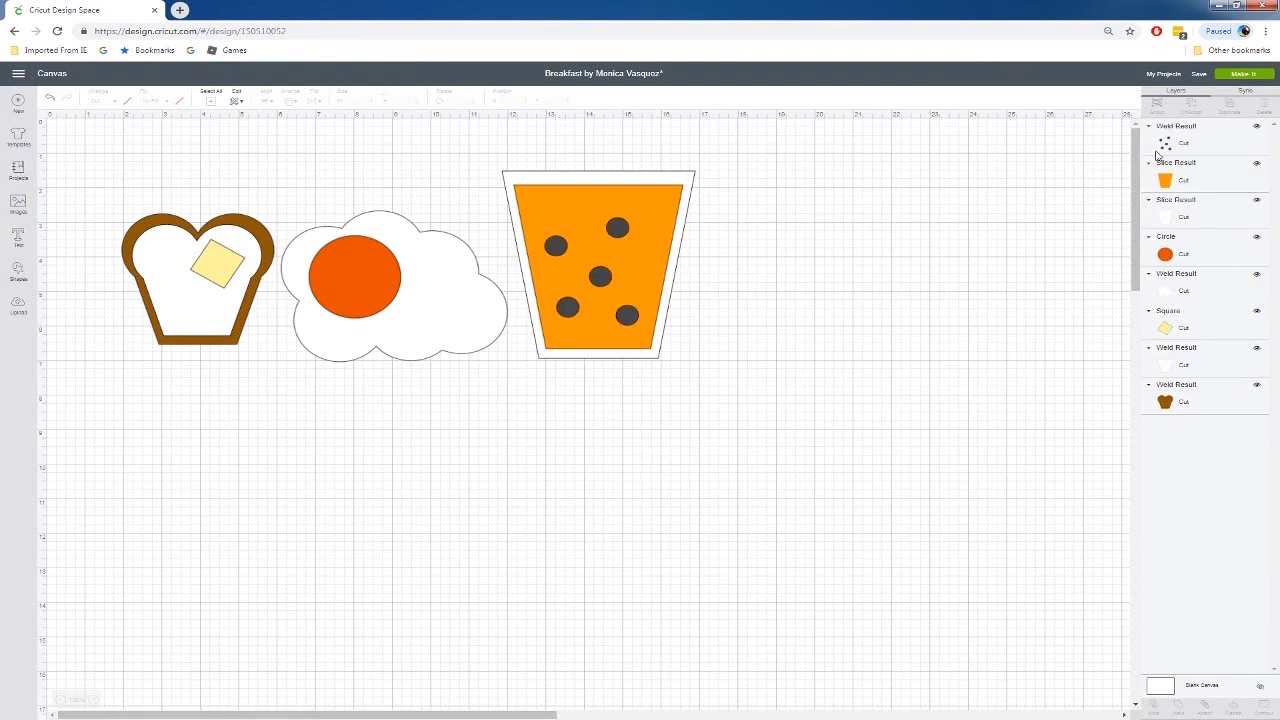
# Color the welded circles yellow-orange and nudge them slightly down and to the right on the juice.
pyautogui.click(617, 230)
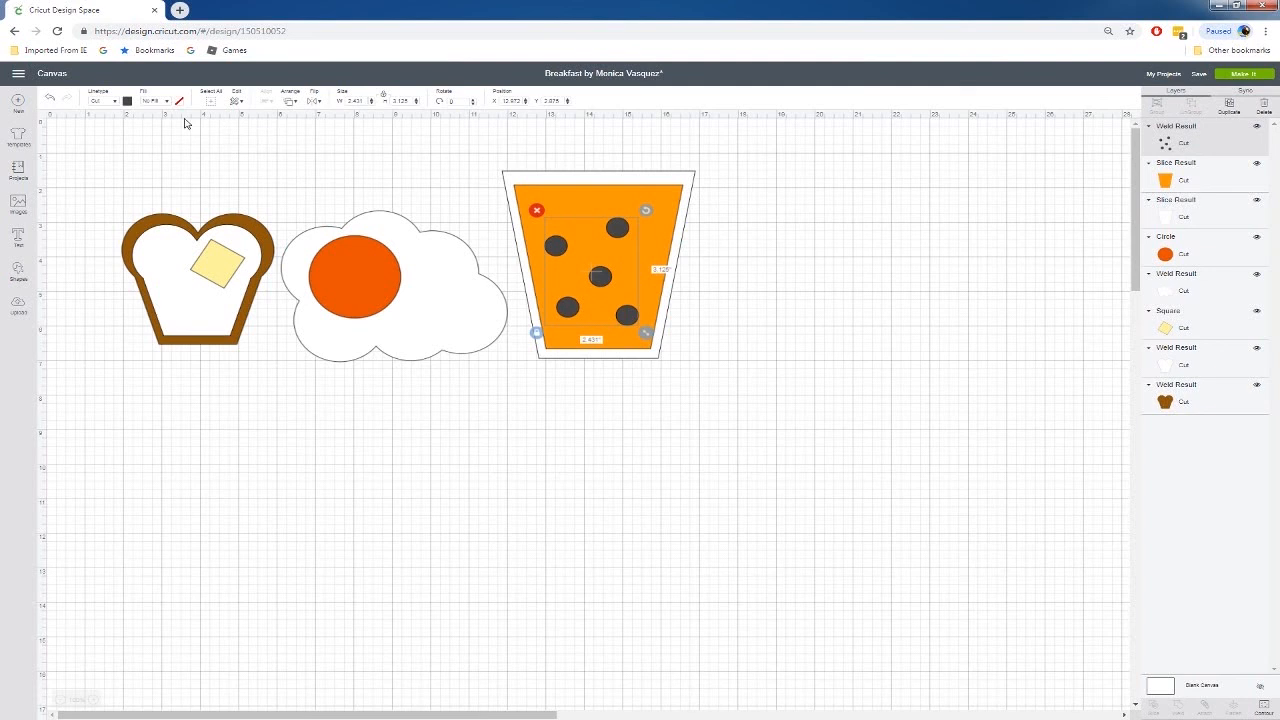
pyautogui.click(128, 101)
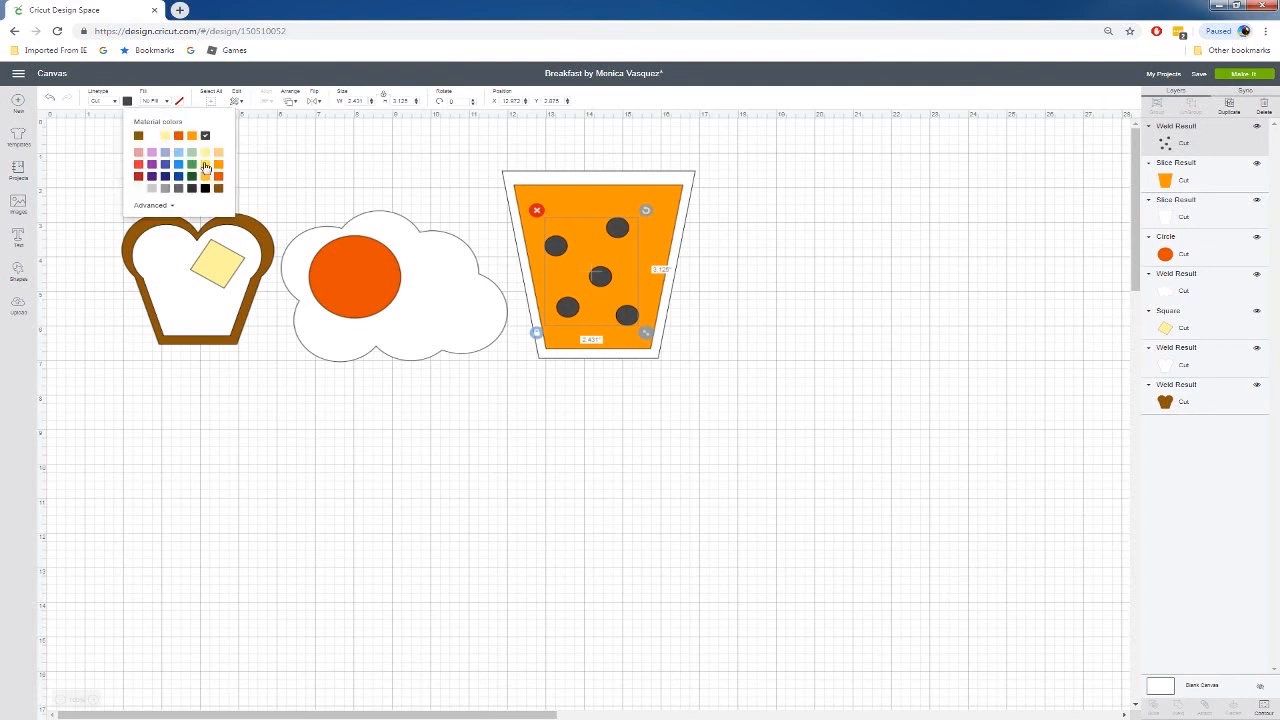
pyautogui.click(207, 179)
pyautogui.click(736, 449)
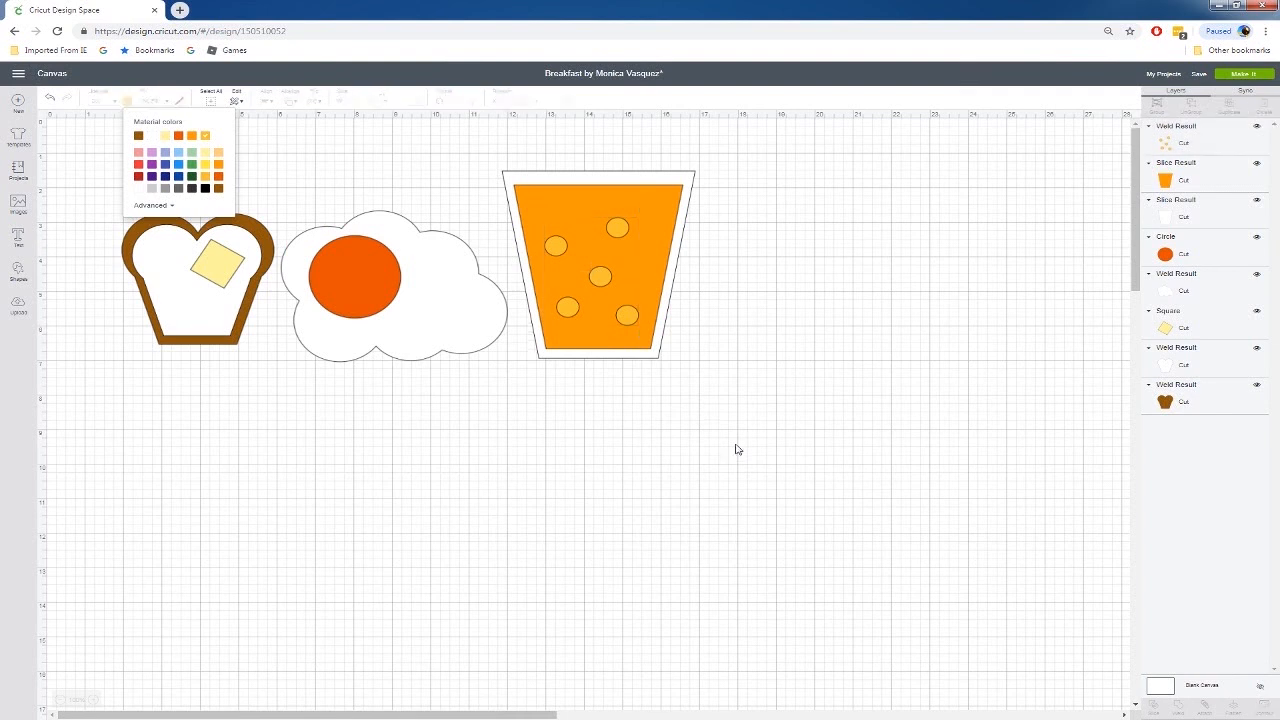
pyautogui.click(626, 318)
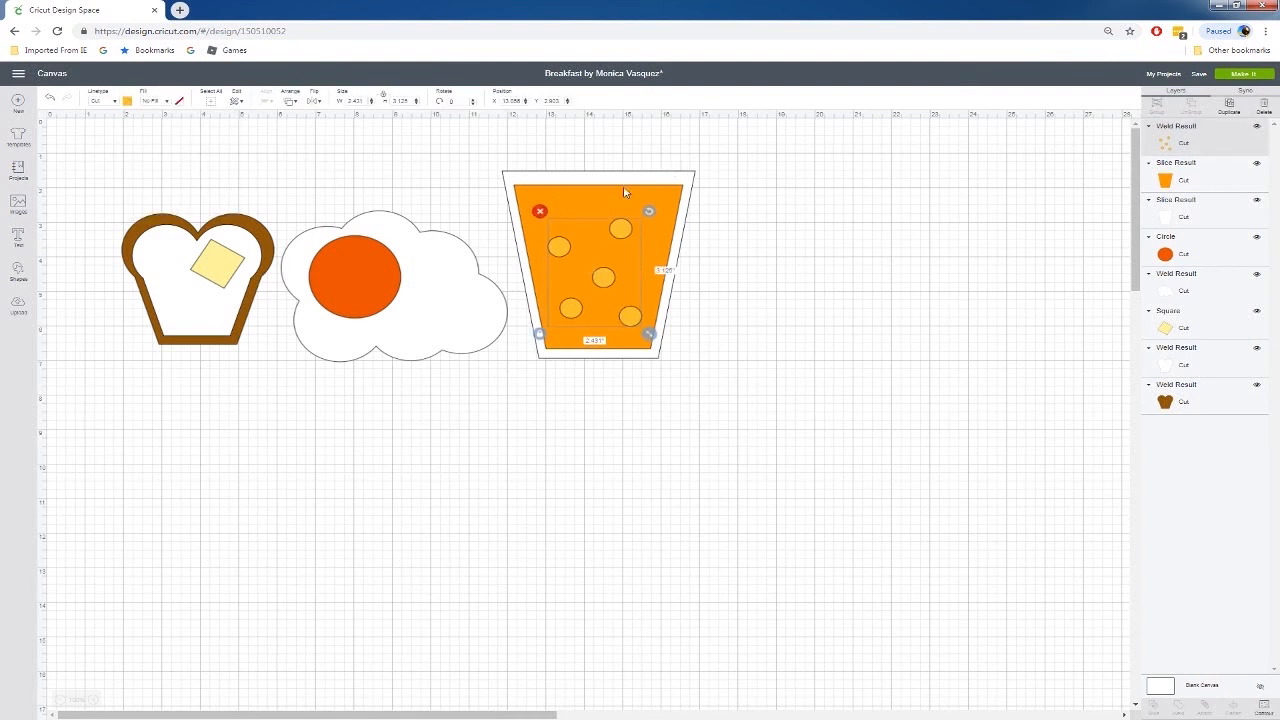
pyautogui.click(226, 460)
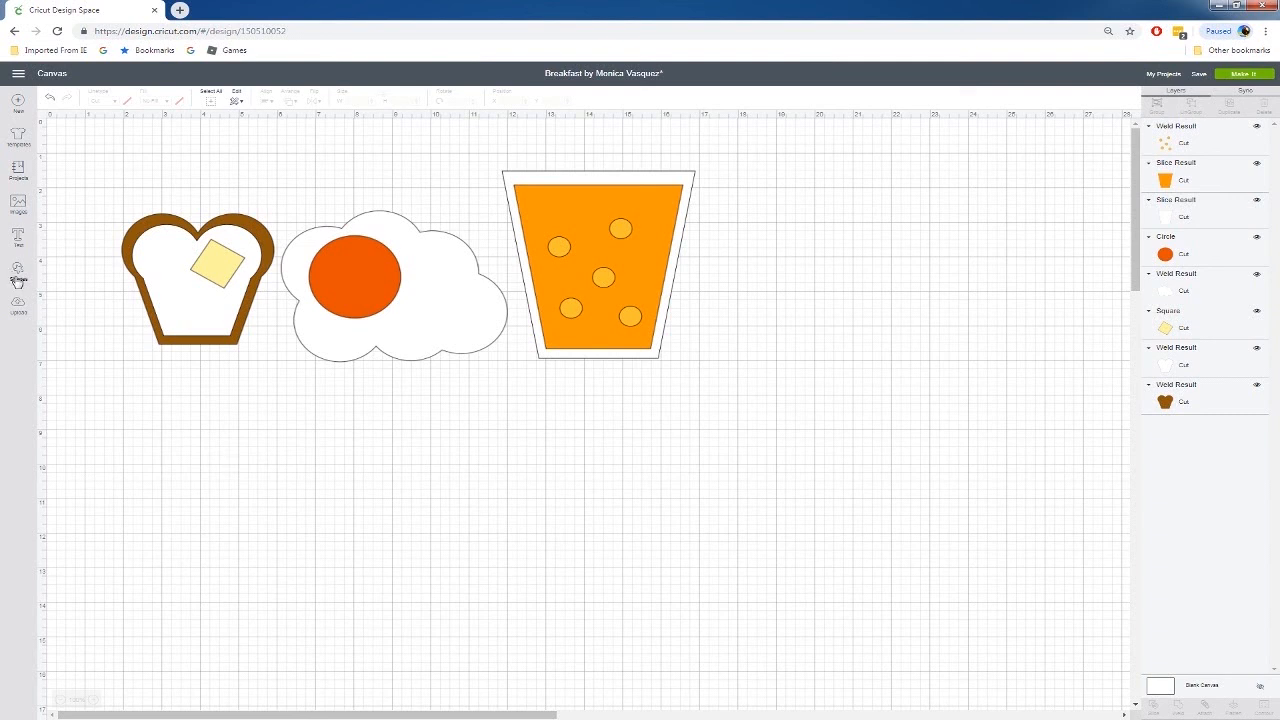
# Add a square and a circle below the breakfast items and reshape the square into an upright bar about 1.15 in wide.
pyautogui.click(17, 280)
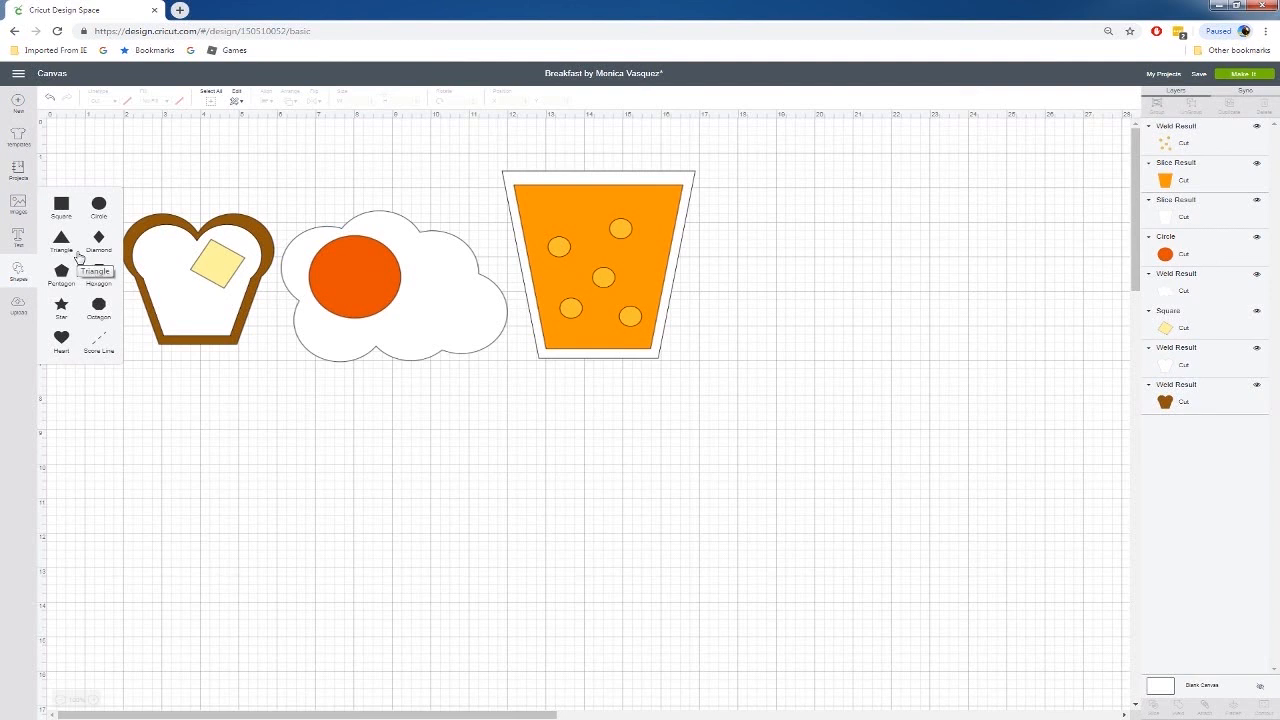
pyautogui.click(63, 207)
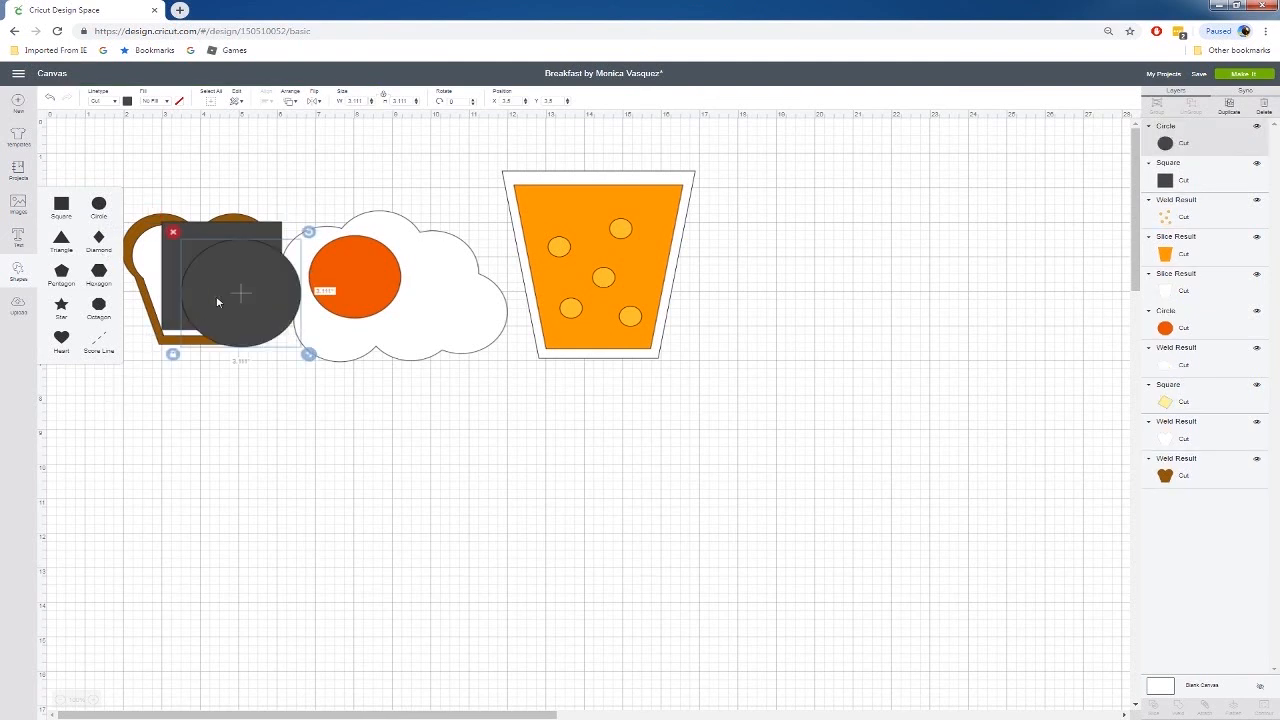
pyautogui.moveTo(237, 323); pyautogui.dragTo(240, 497)
pyautogui.moveTo(229, 300); pyautogui.dragTo(502, 529)
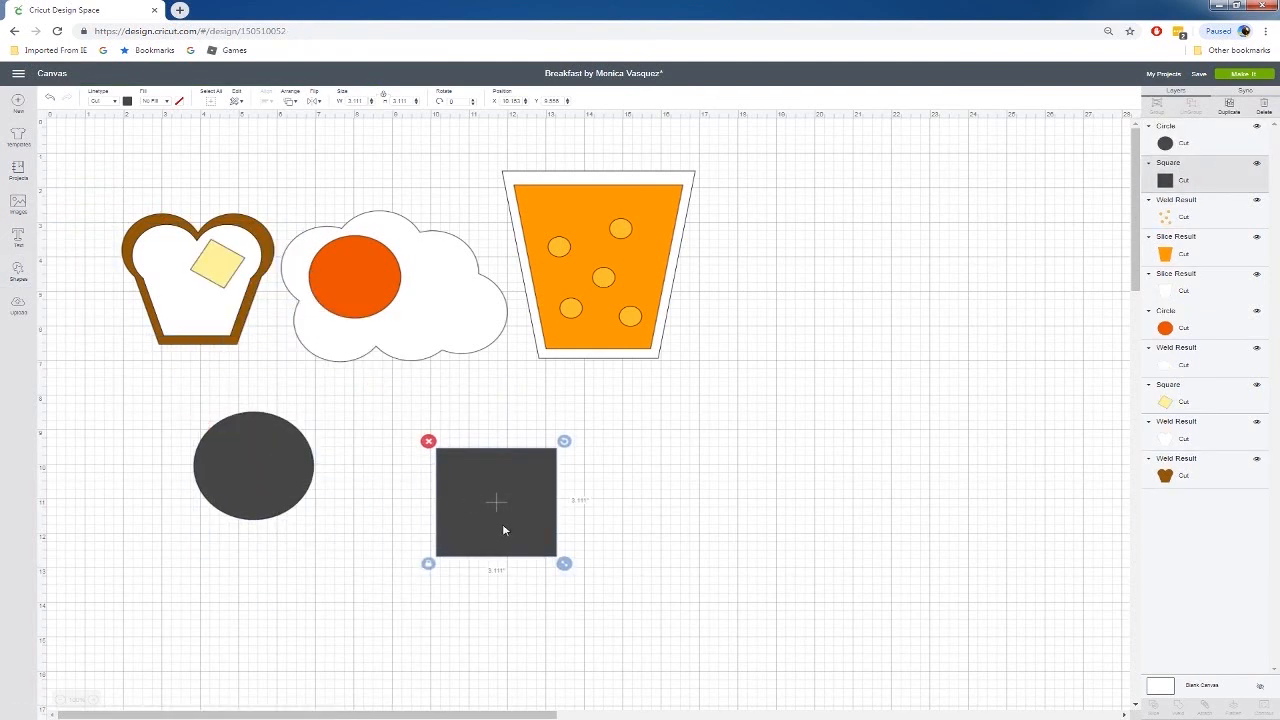
pyautogui.moveTo(564, 564); pyautogui.dragTo(487, 573)
# Shrink the dark circle to about 1.15 in and fit it over the upper end of the bar as a rounded cap.
pyautogui.click(240, 421)
pyautogui.moveTo(240, 421); pyautogui.dragTo(482, 410)
pyautogui.moveTo(566, 516); pyautogui.dragTo(490, 489)
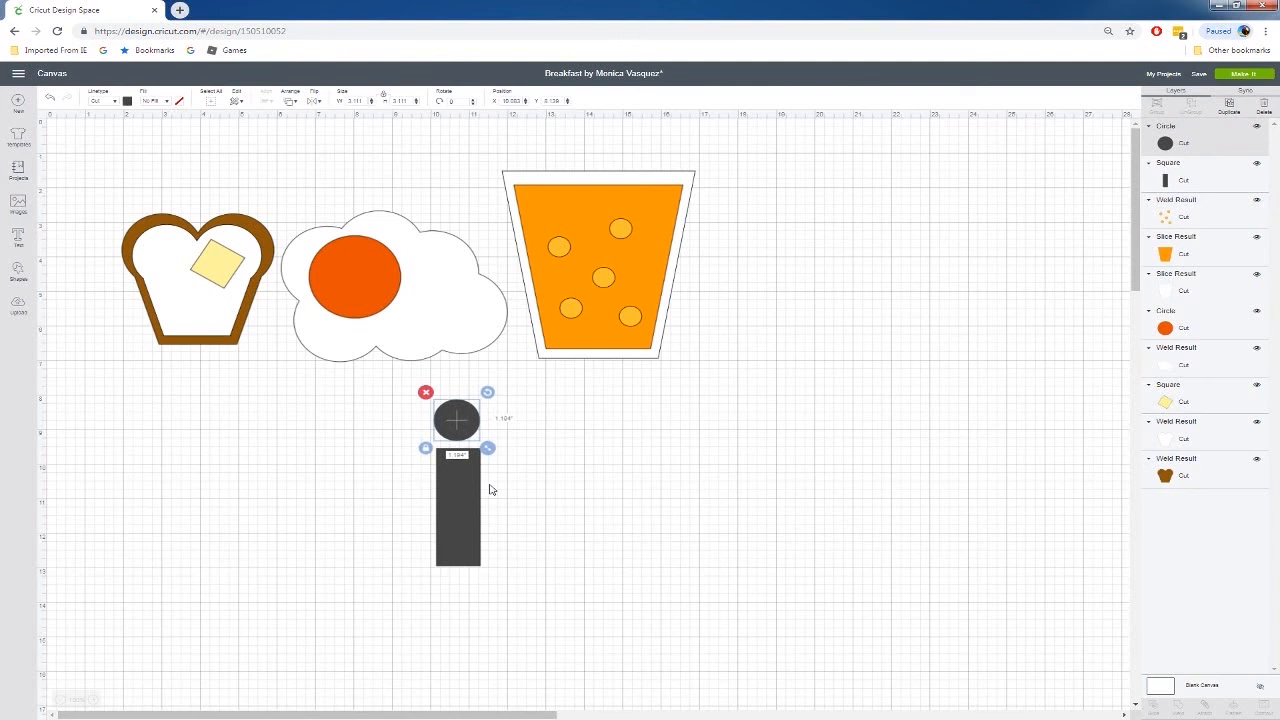
pyautogui.moveTo(450, 430); pyautogui.dragTo(490, 475)
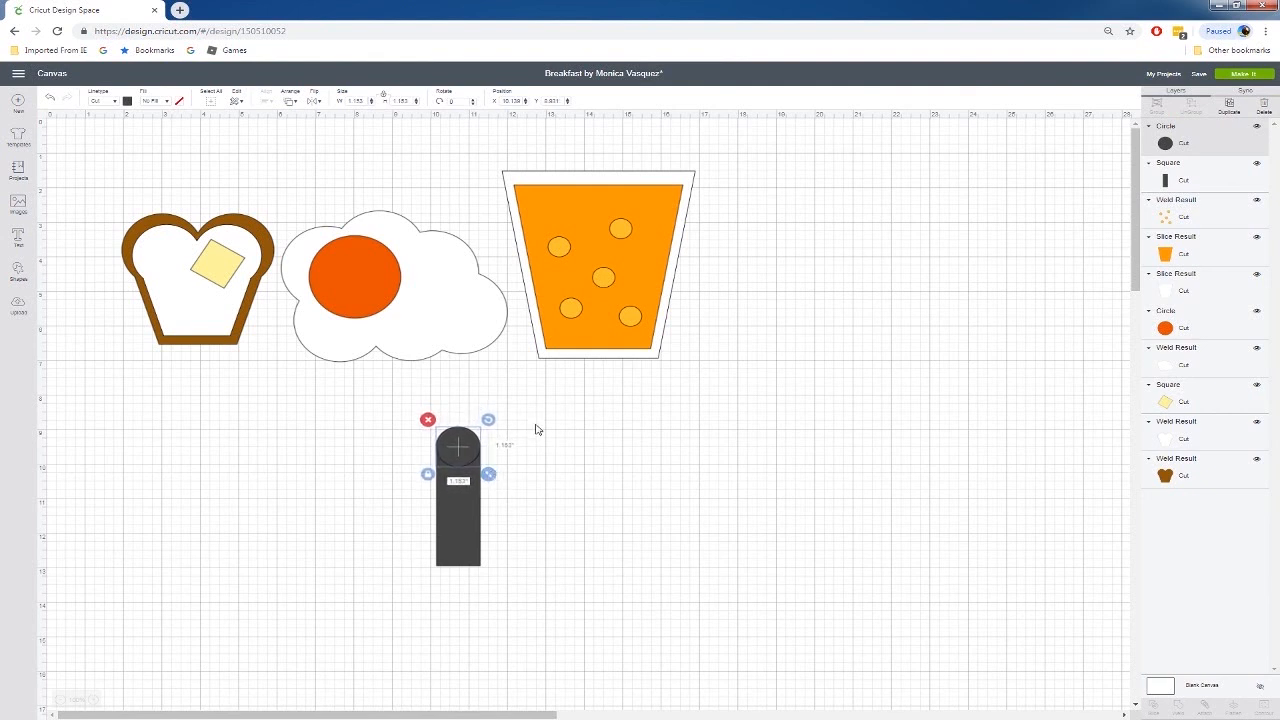
# Select the dark circle and the upright bar and weld them into one shape.
pyautogui.click(536, 429)
pyautogui.moveTo(393, 407); pyautogui.dragTo(508, 573)
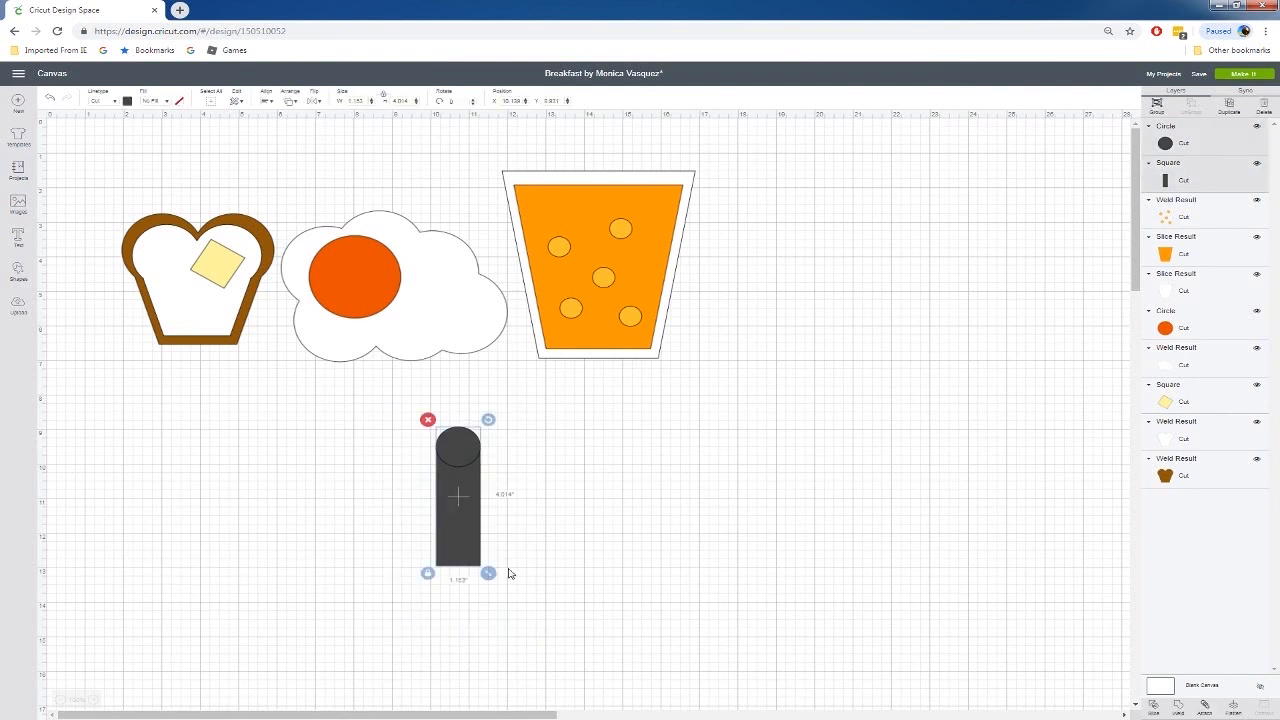
pyautogui.rightClick(465, 504)
pyautogui.click(486, 462)
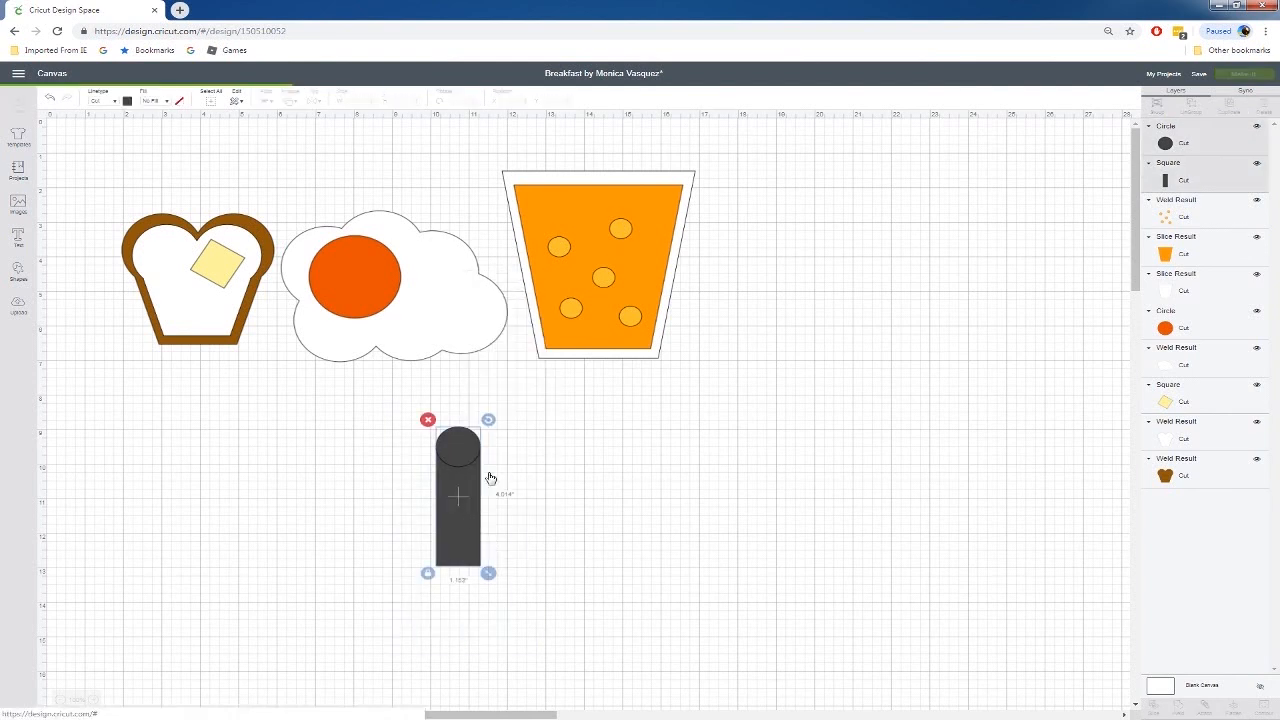
# Duplicate the round-topped bar, turn the copy upside down and overlap it with the original to make a pill shape about 4.5 in tall.
pyautogui.rightClick(469, 473)
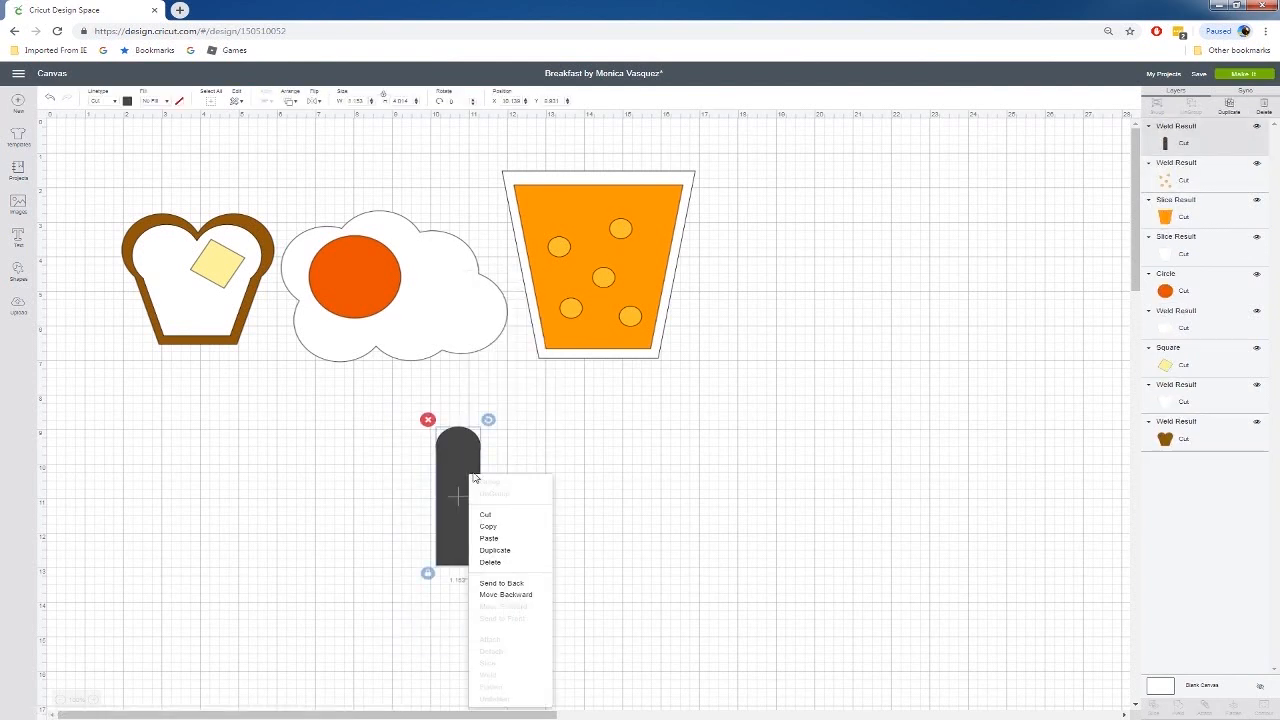
pyautogui.click(509, 553)
pyautogui.moveTo(508, 437); pyautogui.dragTo(445, 612)
pyautogui.moveTo(485, 565); pyautogui.dragTo(465, 550)
pyautogui.click(585, 552)
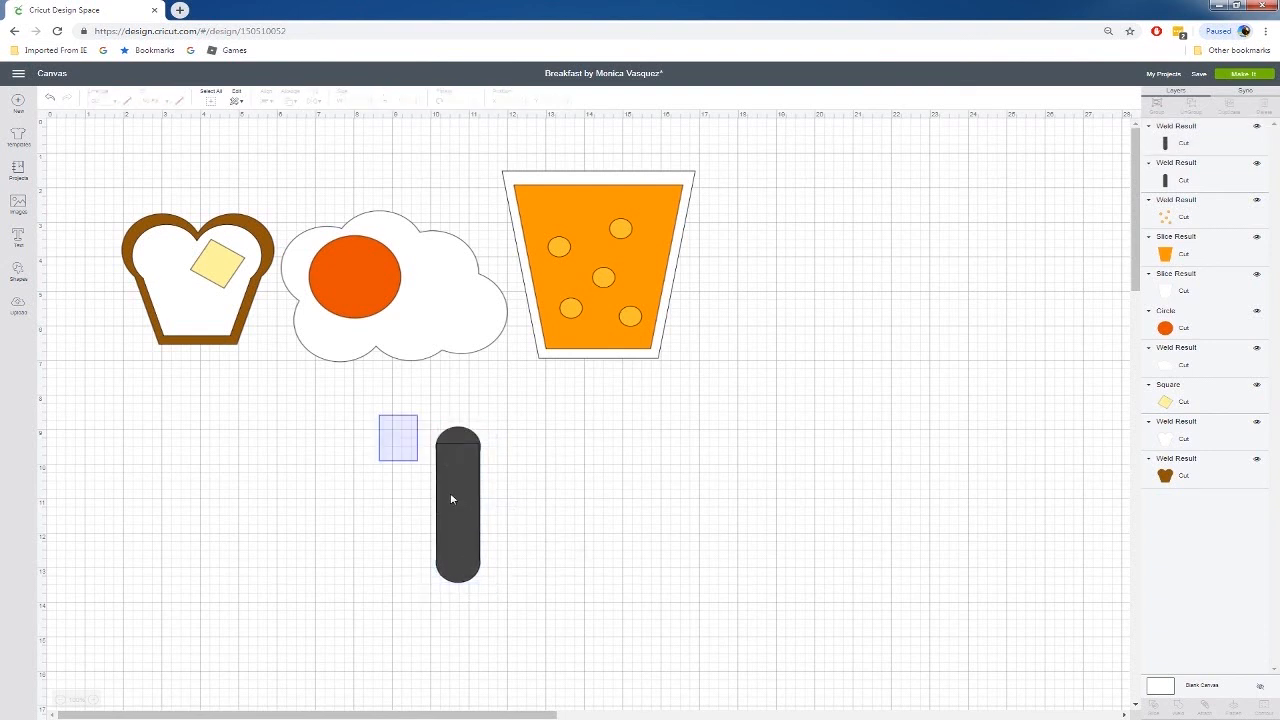
# Select both overlapping round-ended bars and align them with Center Horizontally.
pyautogui.moveTo(378, 414); pyautogui.dragTo(643, 690)
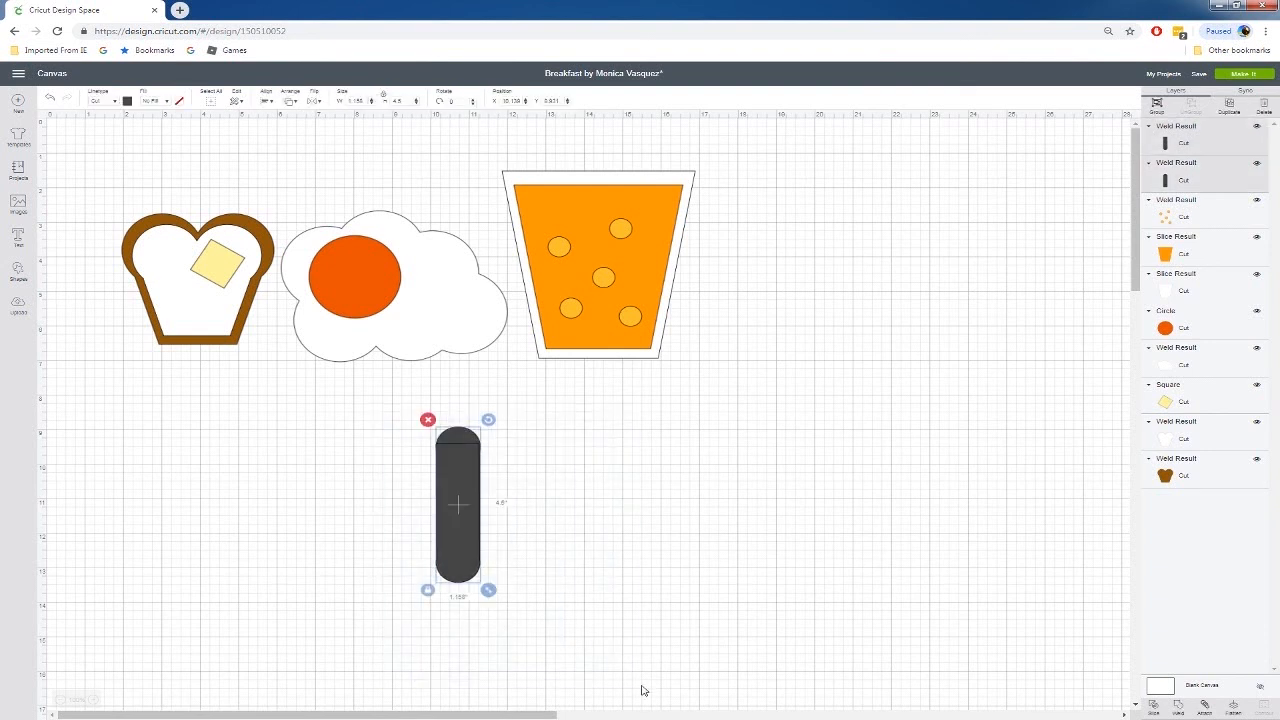
pyautogui.click(273, 102)
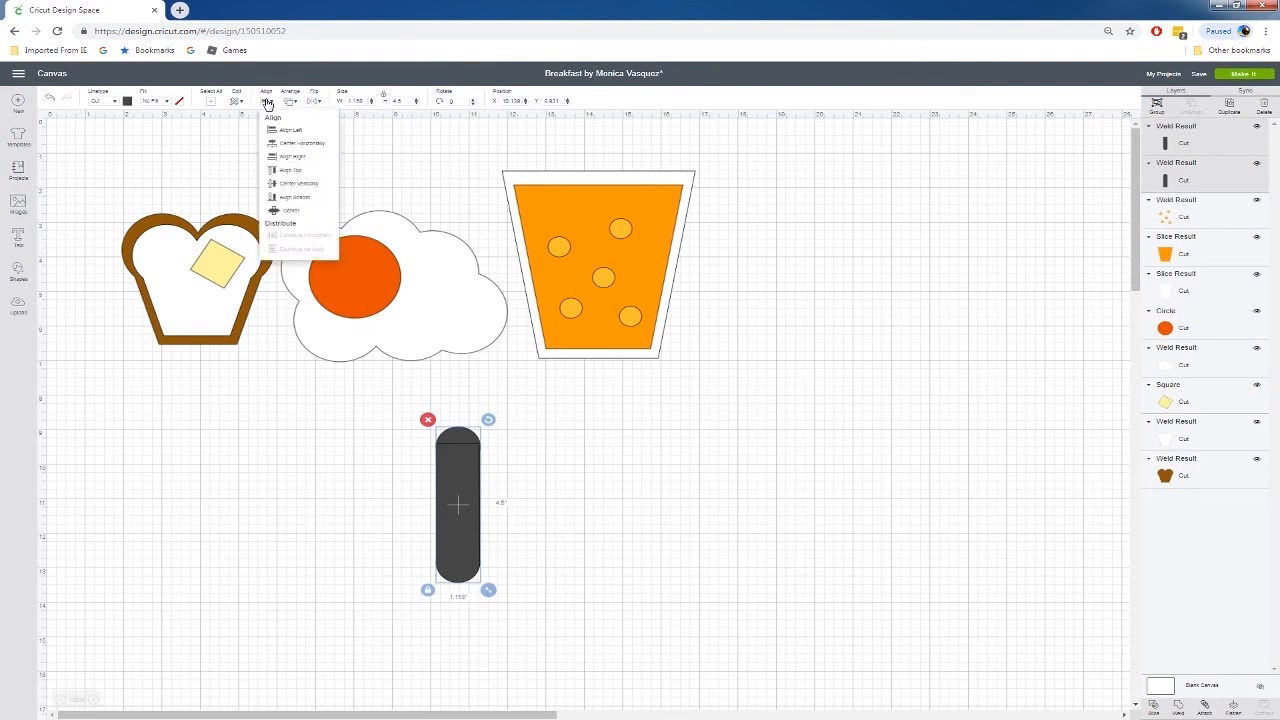
pyautogui.click(294, 145)
# Try to align the two overlapping bars with Center Vertically and undo that alignment.
pyautogui.click(266, 101)
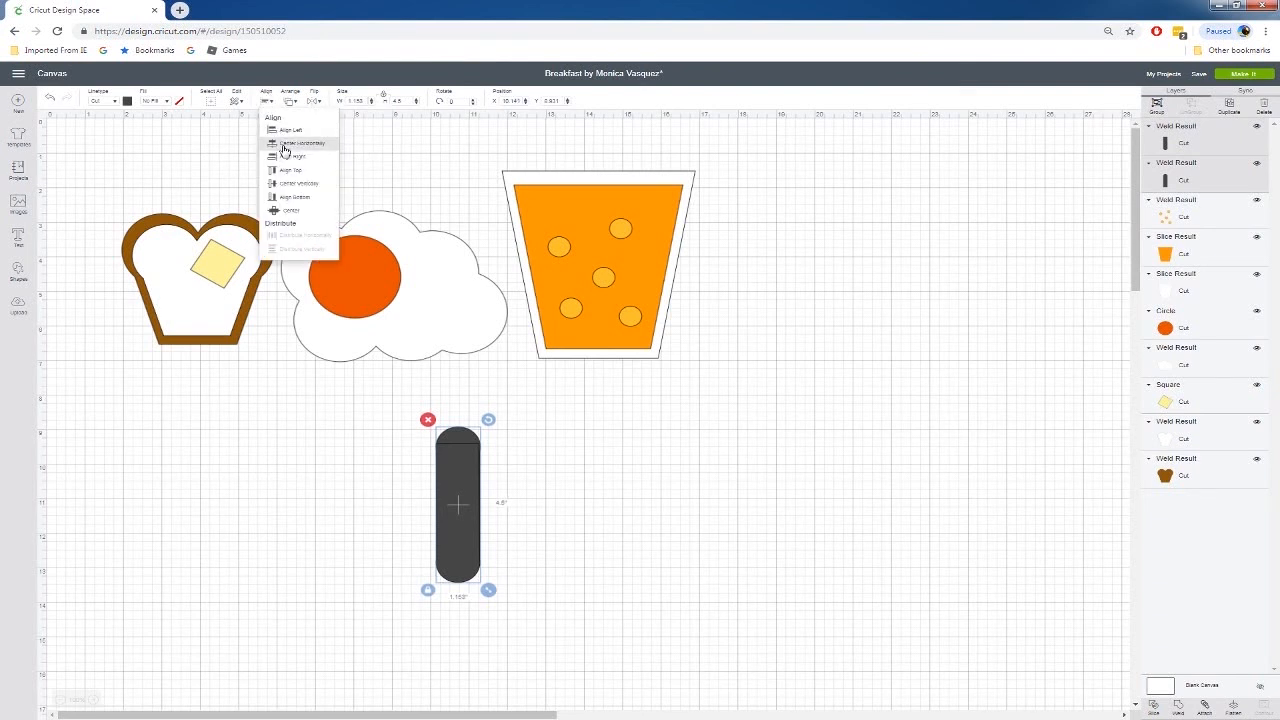
pyautogui.click(285, 184)
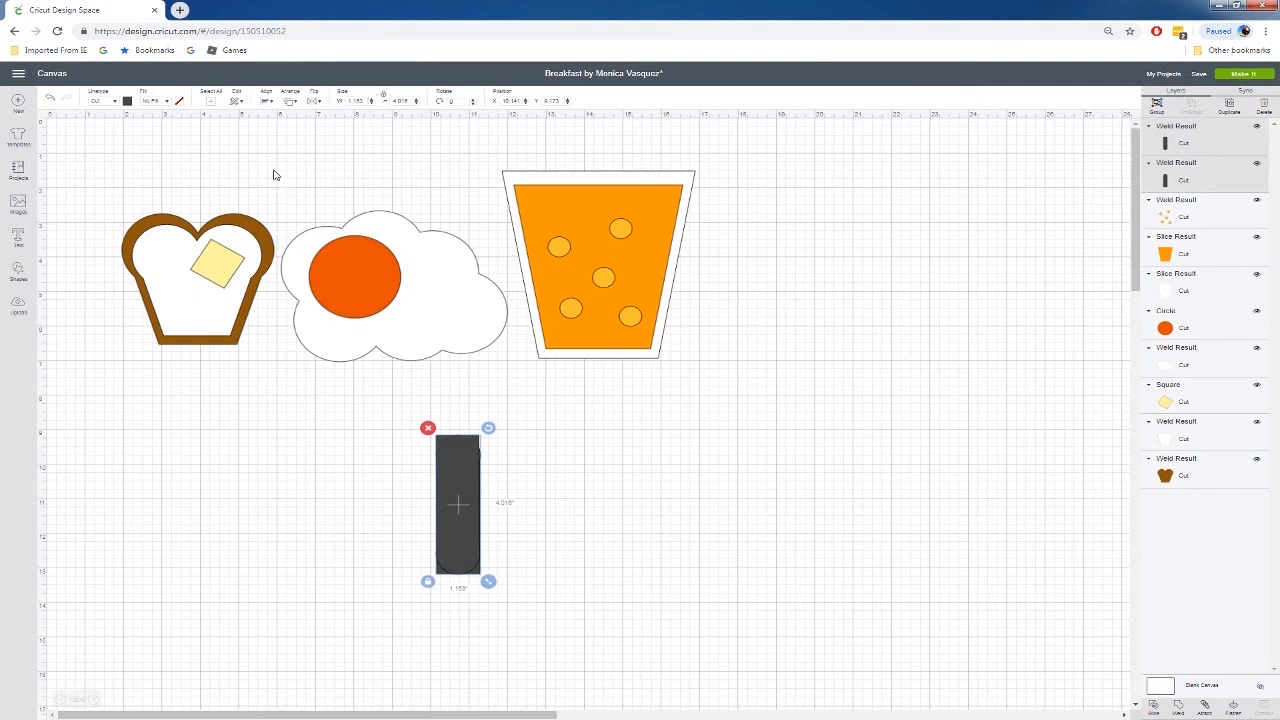
pyautogui.click(49, 101)
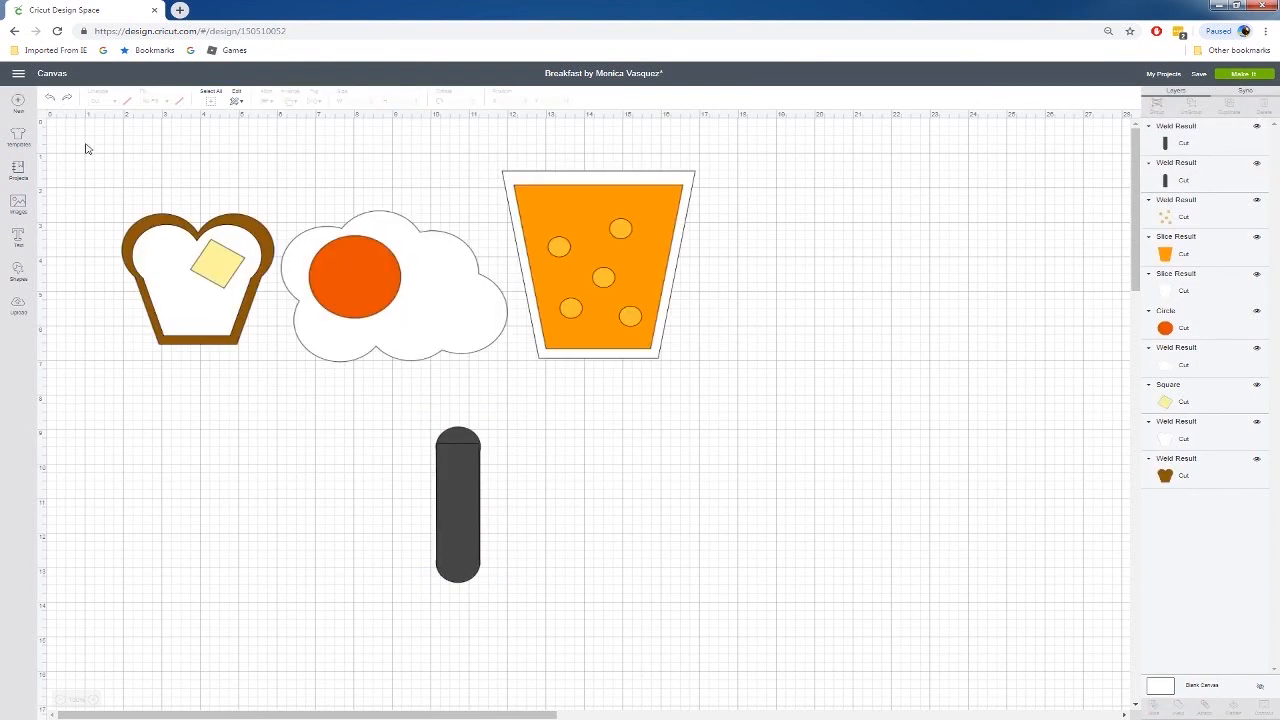
# Select both overlapping round-ended bars and weld them into a single sausage shape.
pyautogui.rightClick(466, 539)
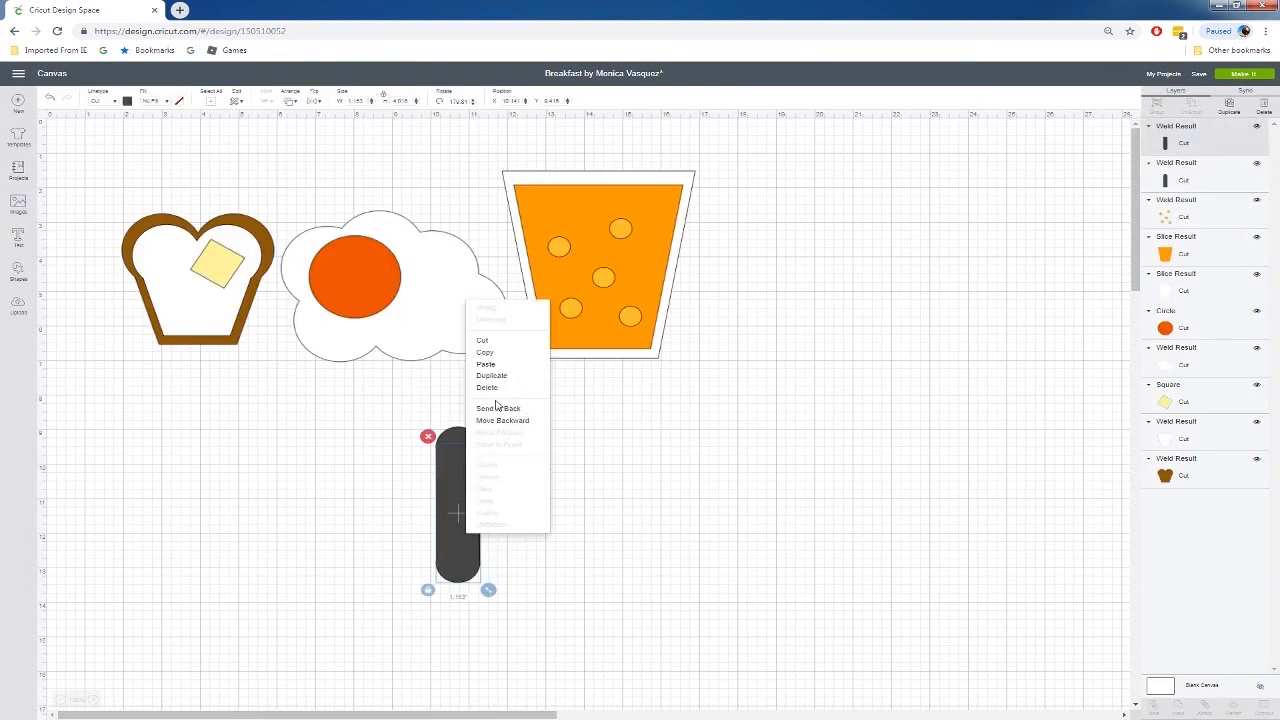
pyautogui.click(388, 455)
pyautogui.moveTo(390, 408); pyautogui.dragTo(540, 586)
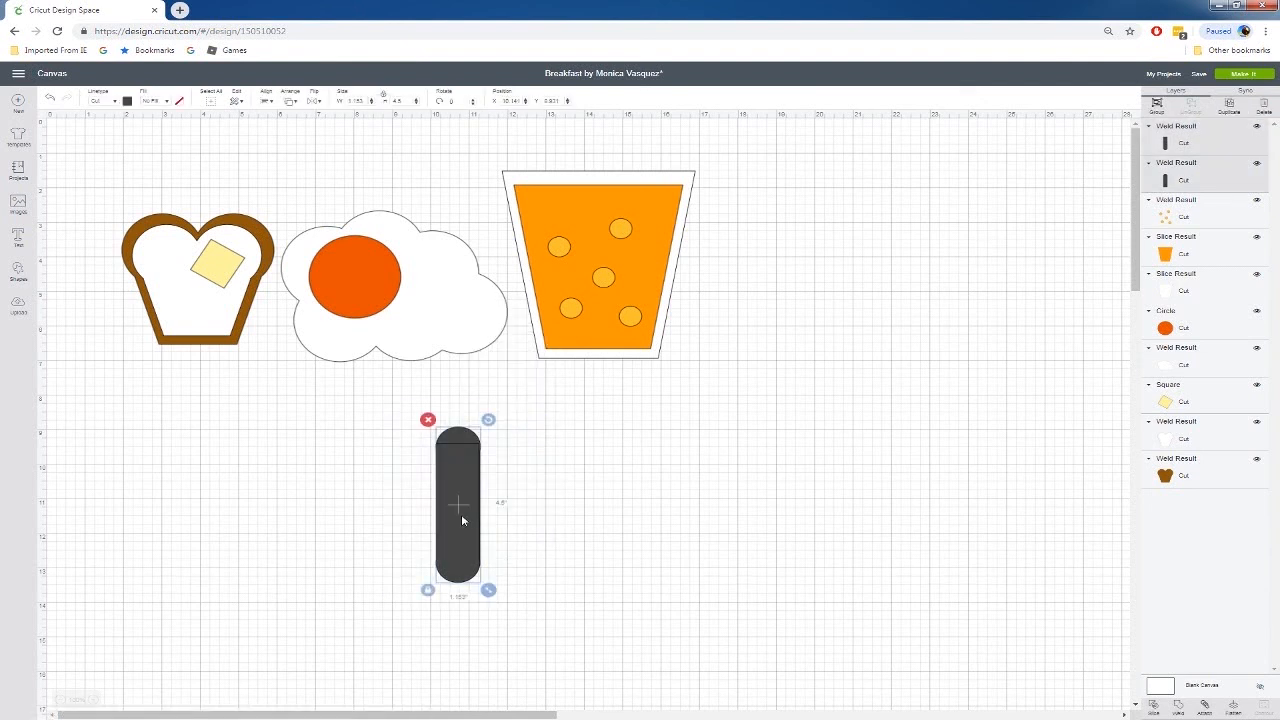
pyautogui.rightClick(466, 518)
pyautogui.click(503, 483)
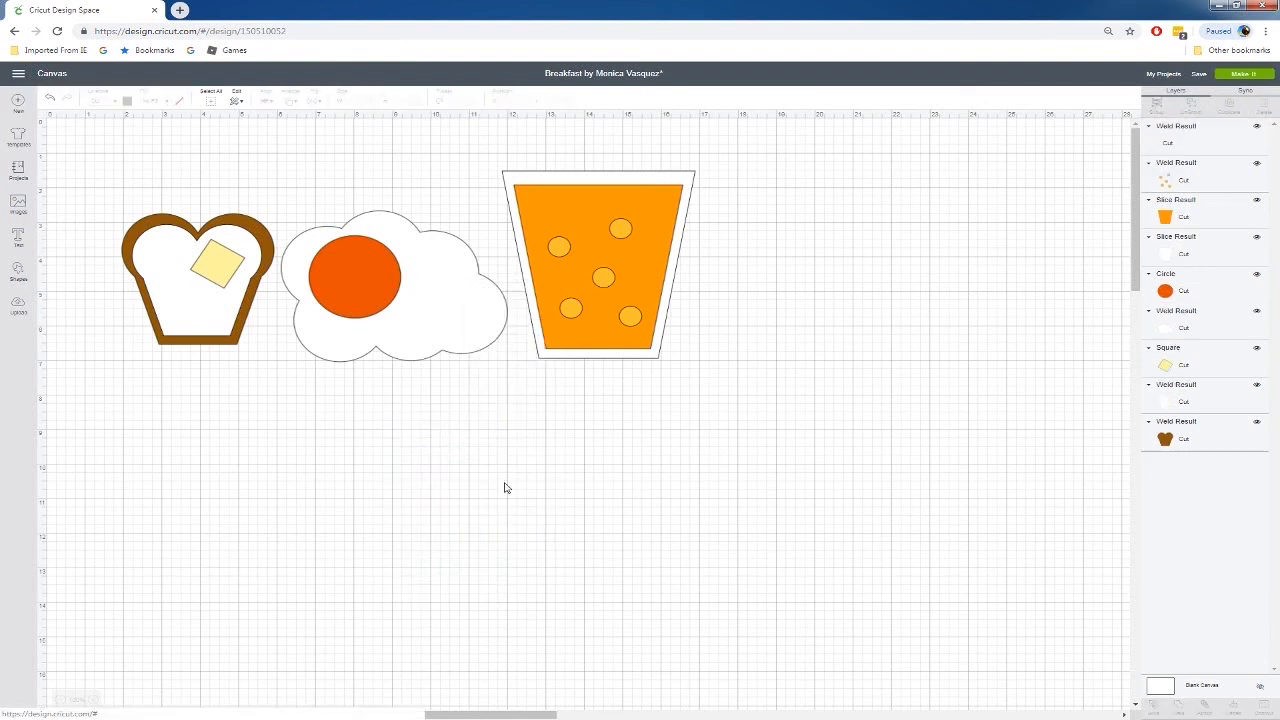
# Move the sausage shape below the toast and place a copy of it just to its right.
pyautogui.moveTo(455, 520); pyautogui.dragTo(187, 481)
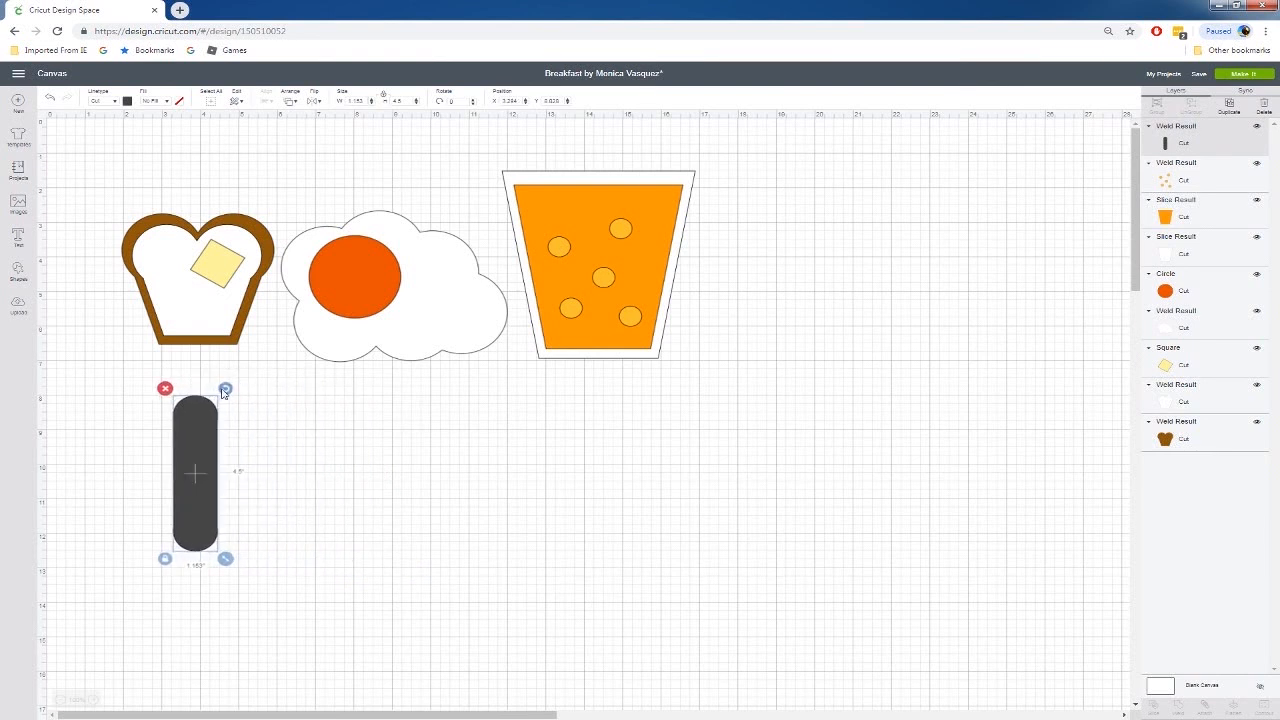
pyautogui.hotkey('ctrl', 'v')
pyautogui.moveTo(225, 472); pyautogui.dragTo(259, 453)
# Select both sausage shapes, color them brown and rotate them together so their upper ends lean to the left.
pyautogui.moveTo(145, 378); pyautogui.dragTo(382, 582)
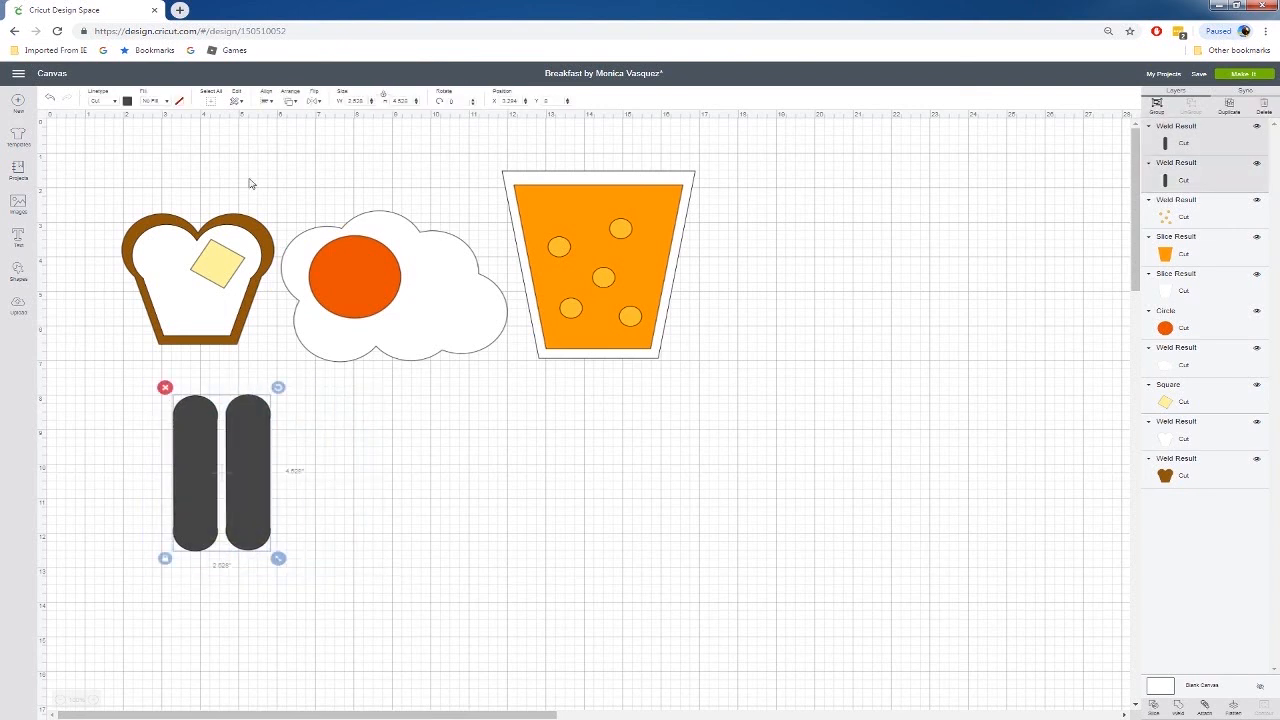
pyautogui.click(128, 101)
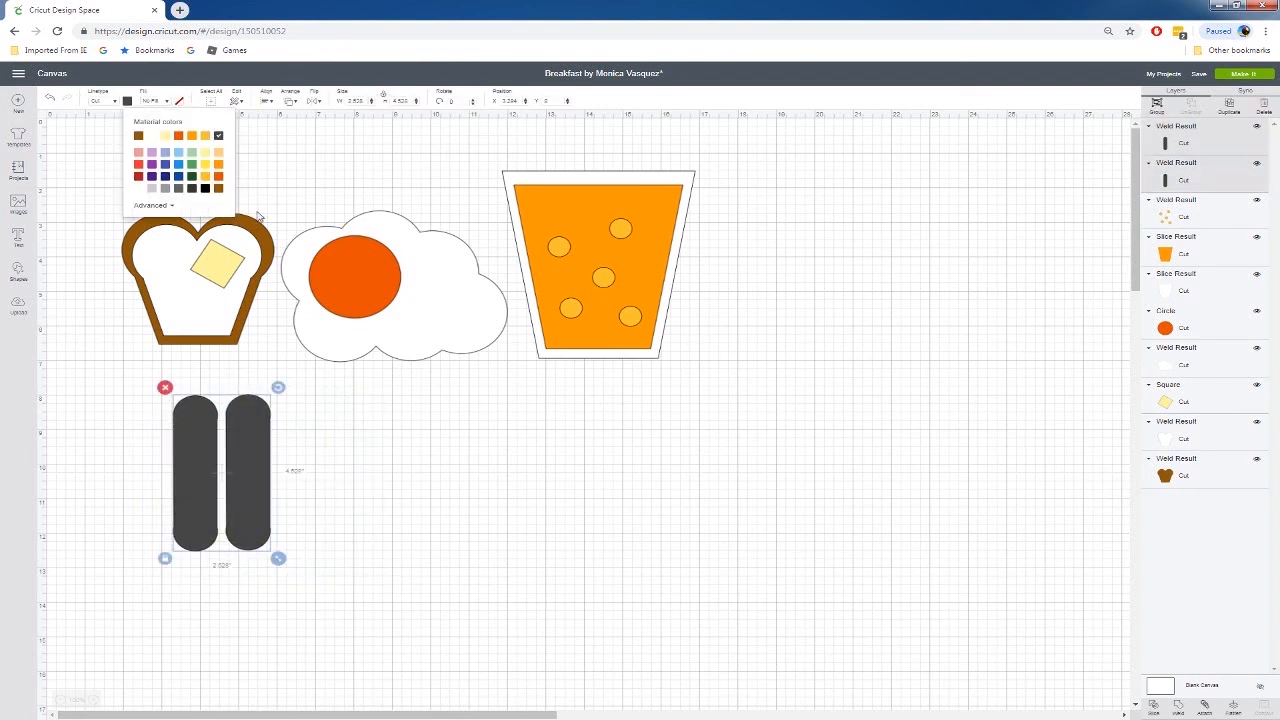
pyautogui.click(220, 190)
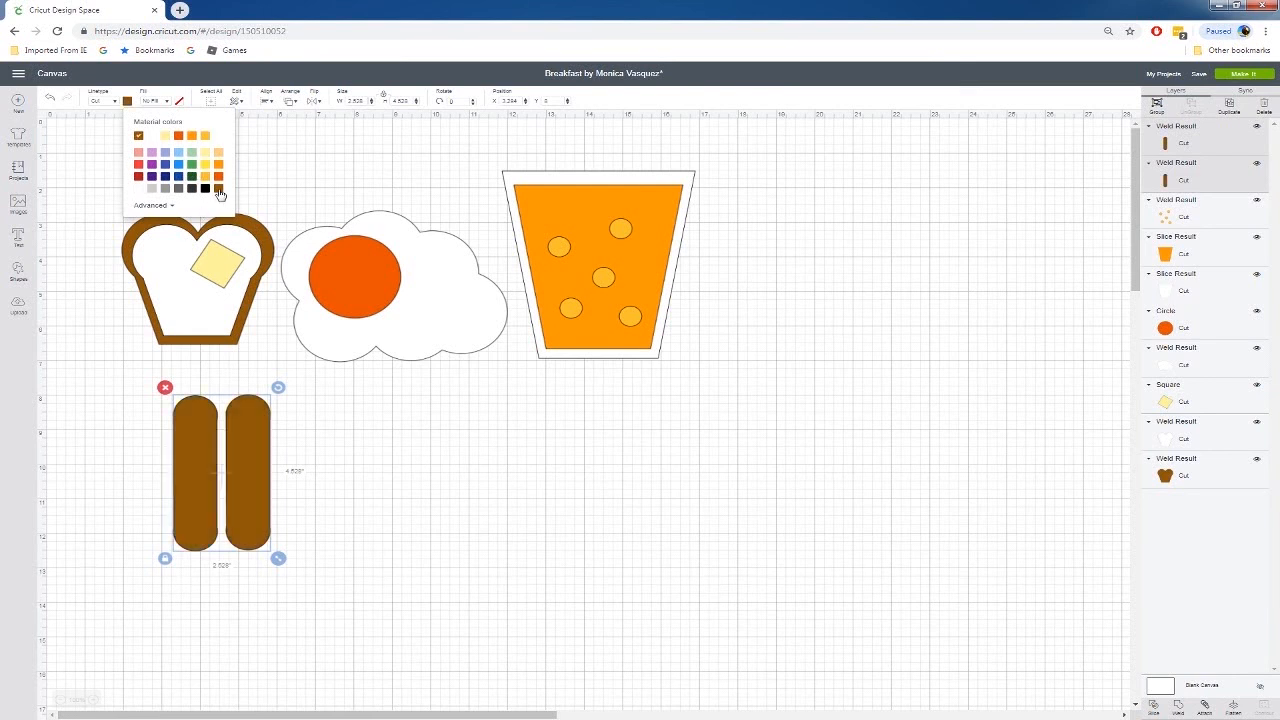
pyautogui.click(138, 166)
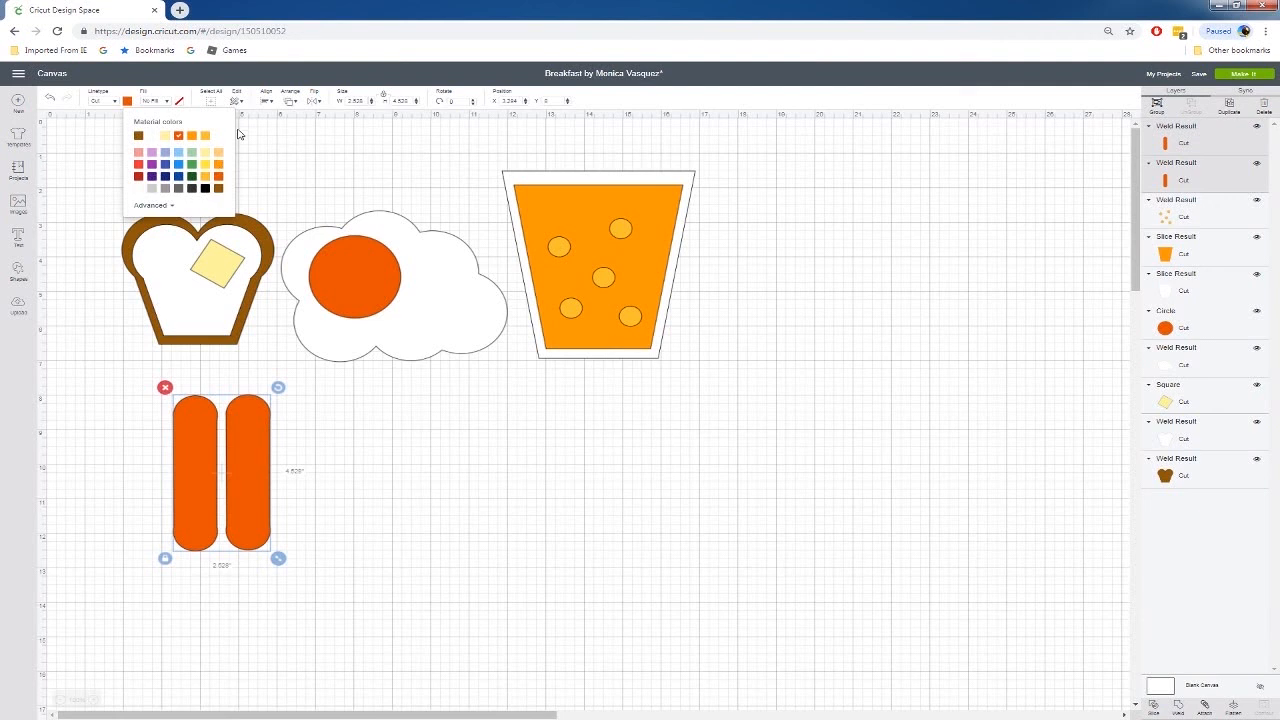
pyautogui.click(219, 189)
pyautogui.moveTo(278, 387); pyautogui.dragTo(240, 371)
pyautogui.click(300, 423)
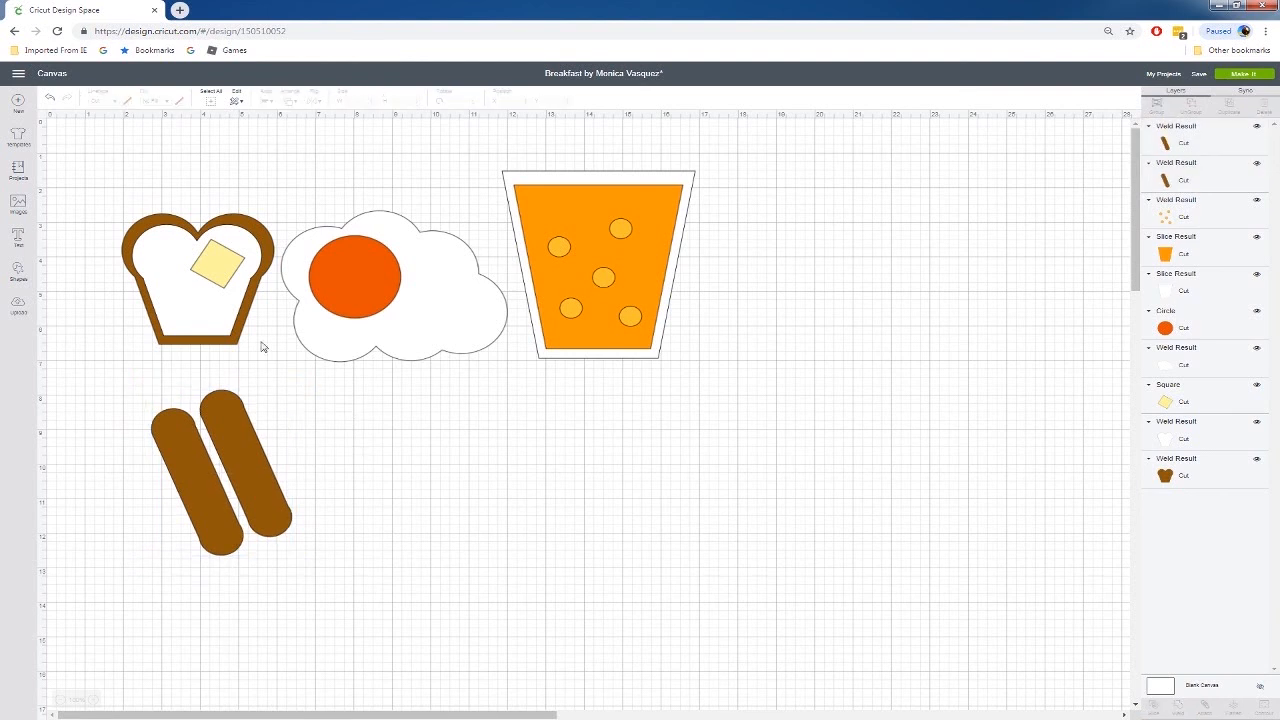
# Add a square, reshape it into a small narrow strip and set it slanting across the lower part of the left sausage.
pyautogui.click(18, 272)
pyautogui.click(61, 206)
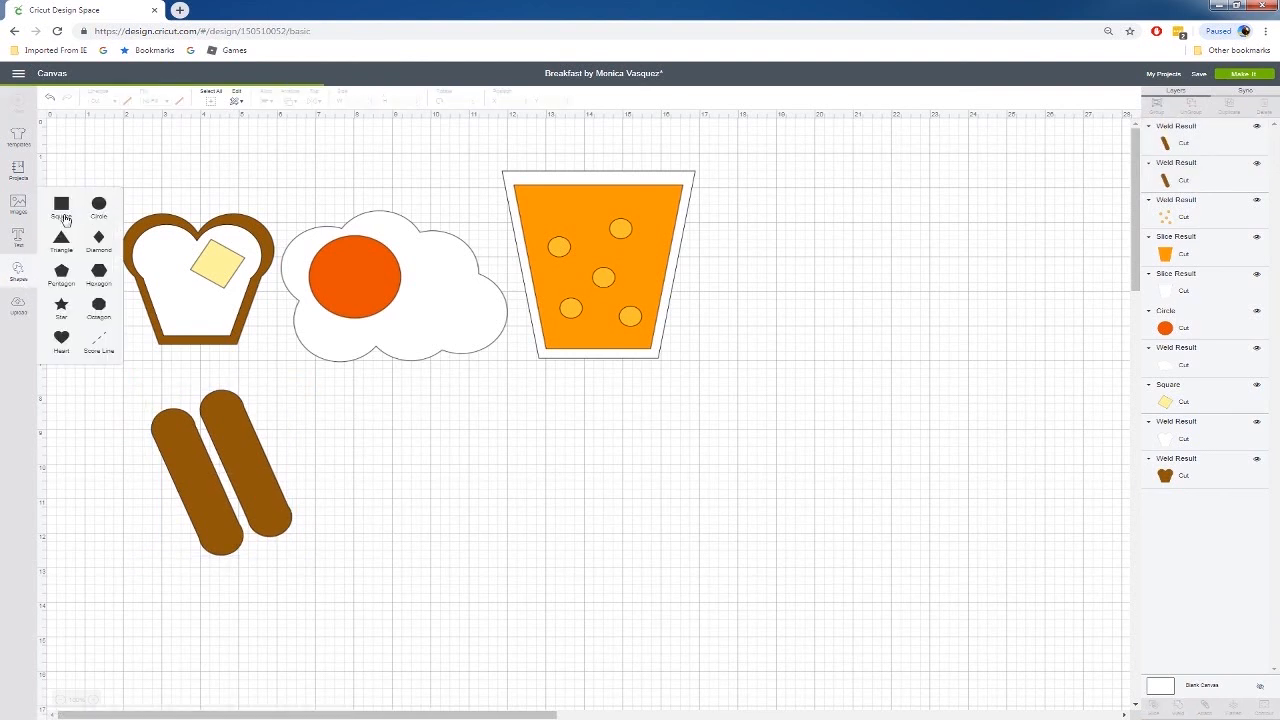
pyautogui.moveTo(216, 298); pyautogui.dragTo(379, 508)
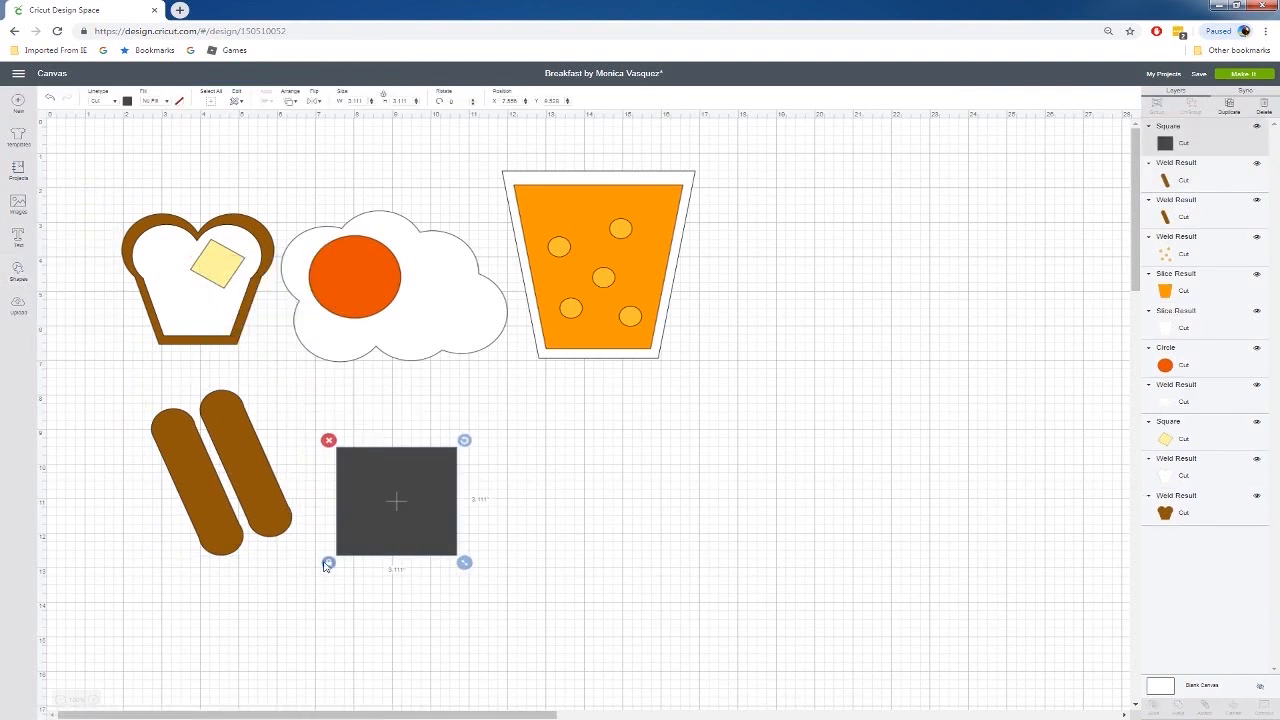
pyautogui.moveTo(464, 562); pyautogui.dragTo(215, 506)
# Duplicate the dark slanted strip and arrange the copies as grill marks, three across each brown sausage.
pyautogui.hotkey('ctrl', 'c')
pyautogui.hotkey('ctrl', 'v')
pyautogui.hotkey('ctrl', 'v')
pyautogui.moveTo(212, 504); pyautogui.dragTo(253, 487)
pyautogui.click(227, 500)
pyautogui.click(229, 507)
pyautogui.hotkey('ctrl', 'd')
pyautogui.hotkey('ctrl', 'v')
pyautogui.hotkey('ctrl', 'v')
pyautogui.click(318, 477)
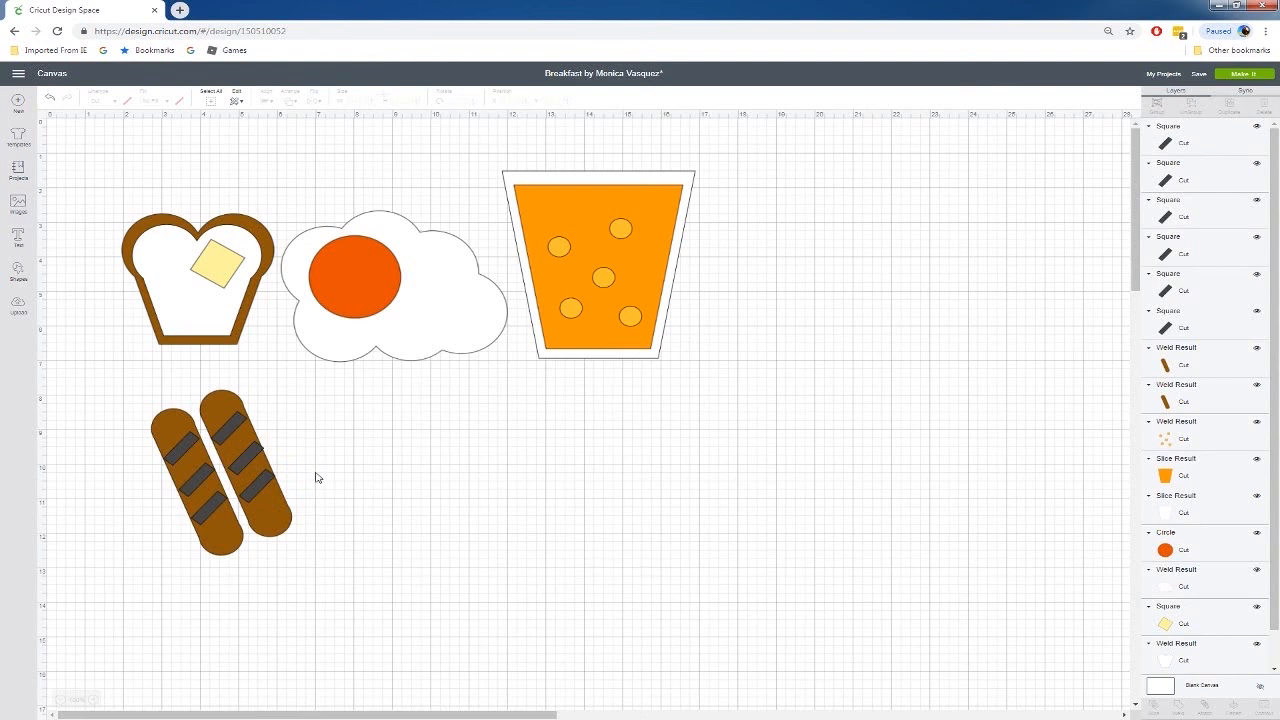